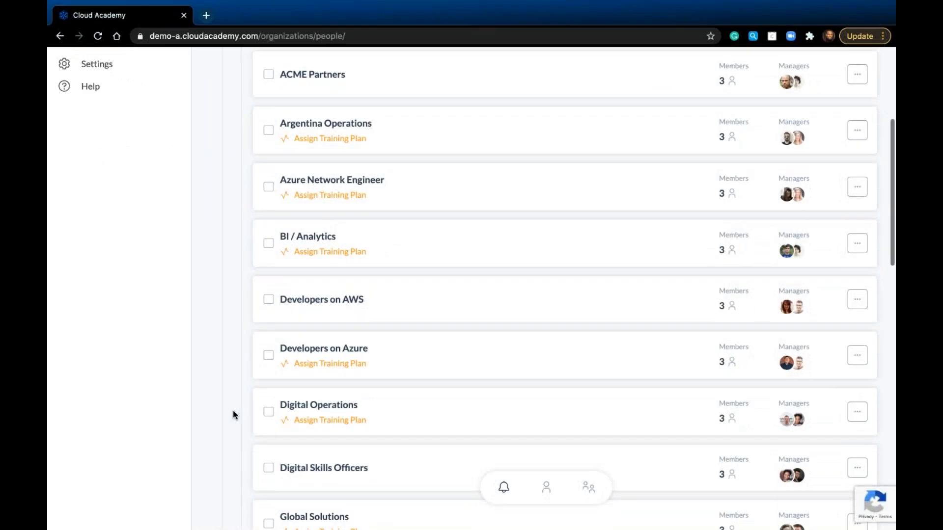
- Expand the subteams of Certification Initiatives and review the organization's team hierarchy
click(405, 368)
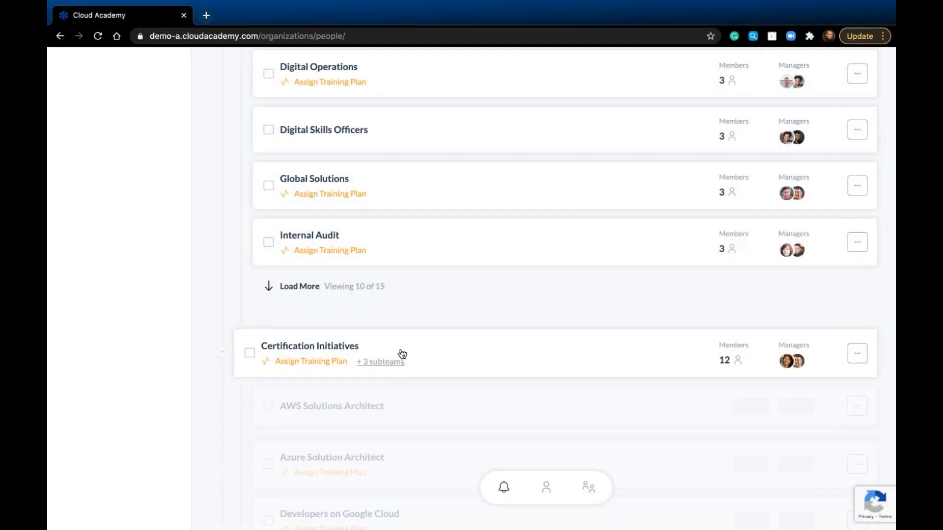
scroll(400, 352, down, 2)
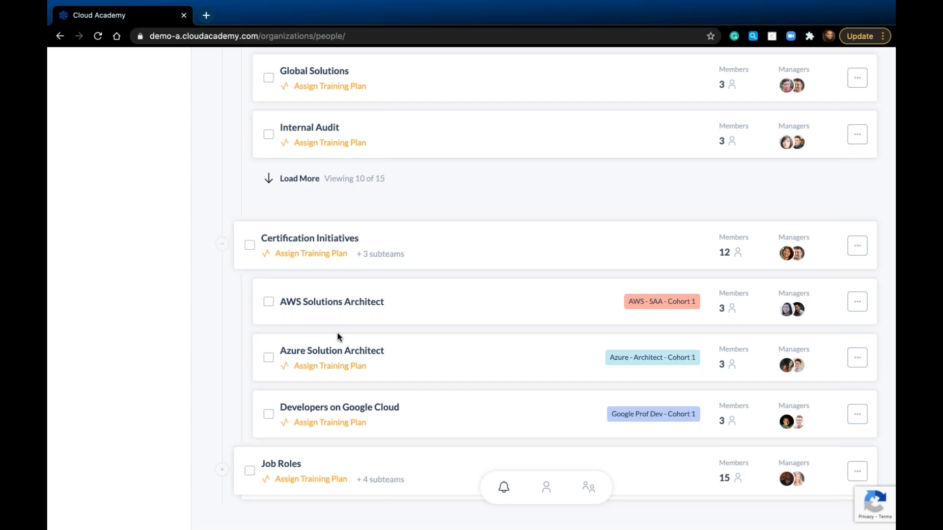
scroll(337, 337, up, 12)
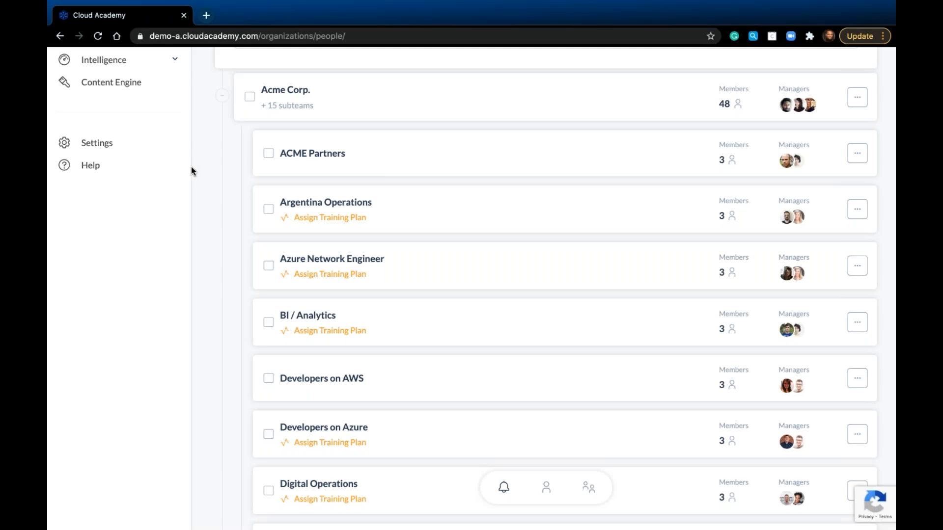
scroll(497, 123, up, 3)
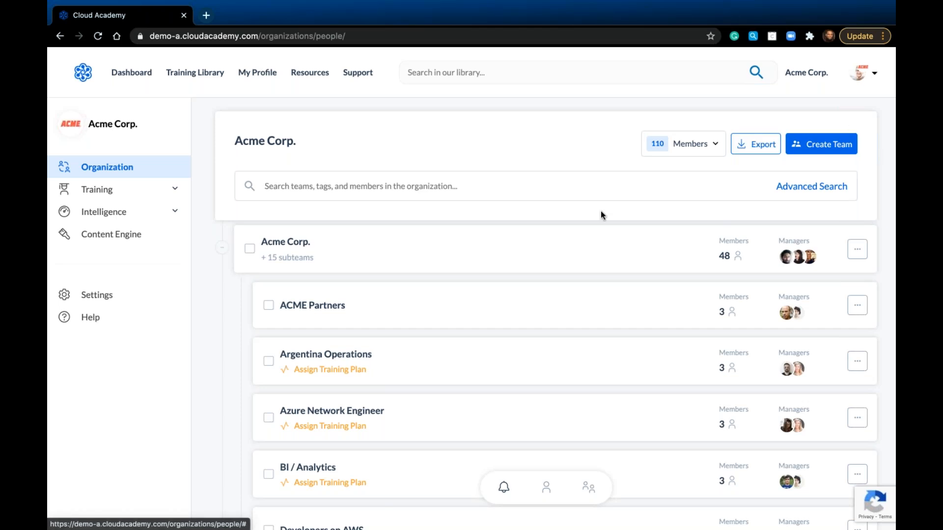
- Create a team named "Test Team 1", review the available parent teams, keep Acme Corp. as its hierarchy, and continue to the onboarding assessments
click(830, 144)
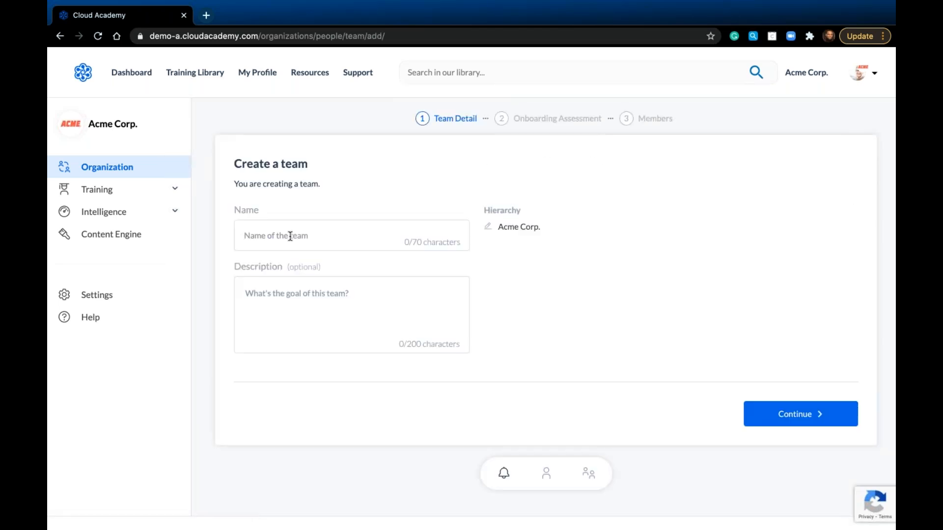
text(Test Team 1)
click(508, 227)
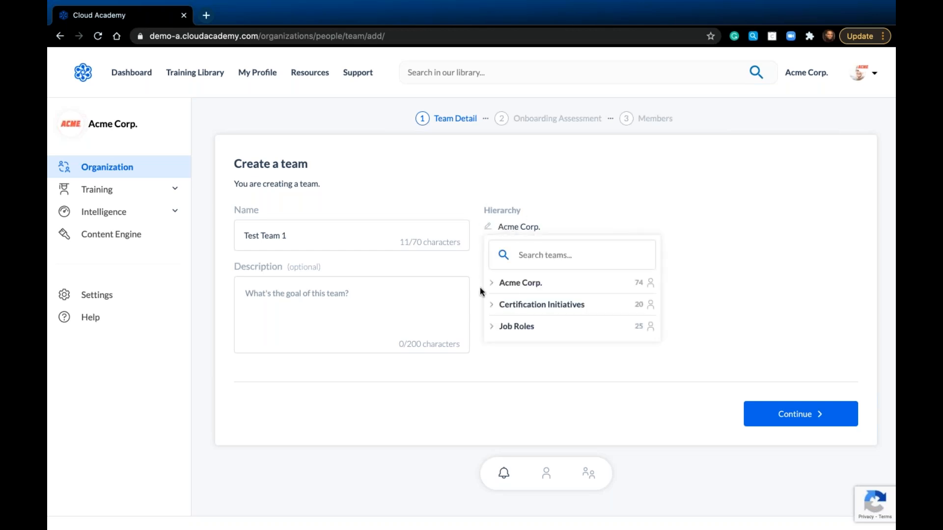
click(491, 283)
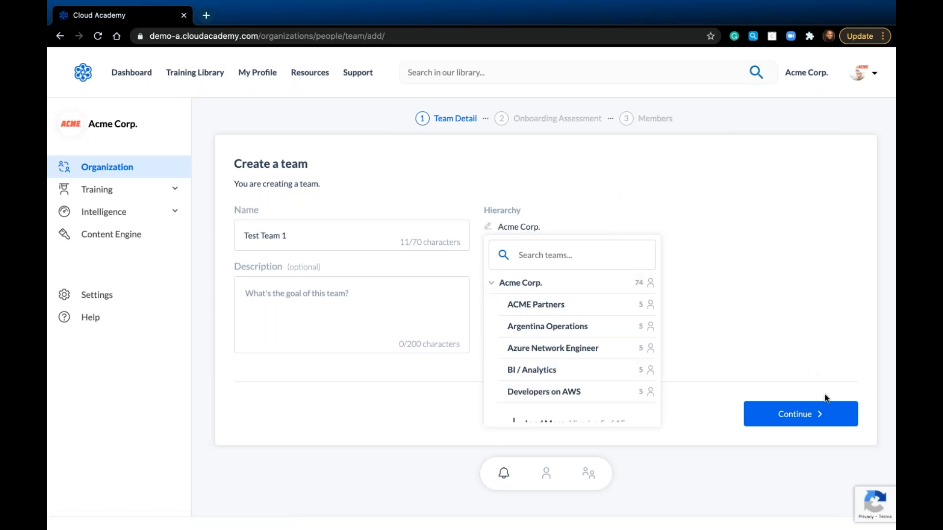
click(753, 415)
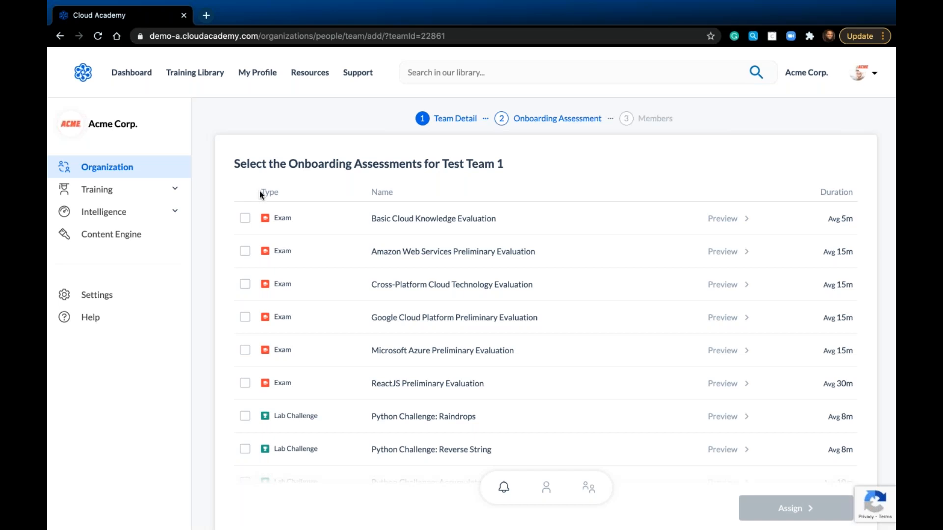
- Select the Basic Cloud Knowledge Evaluation and the Amazon Web Services Preliminary Evaluation as onboarding assessments for Test Team 1
click(246, 221)
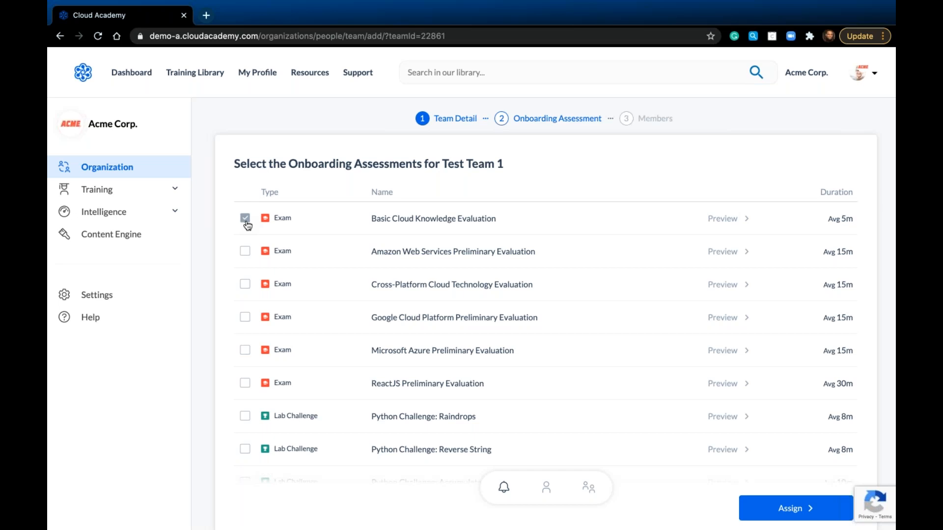
scroll(334, 206, down, 1)
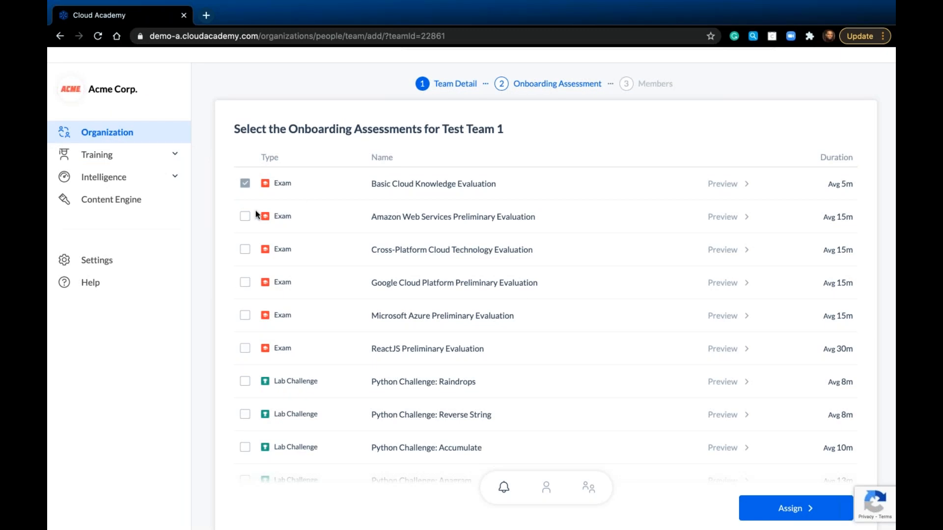
click(245, 220)
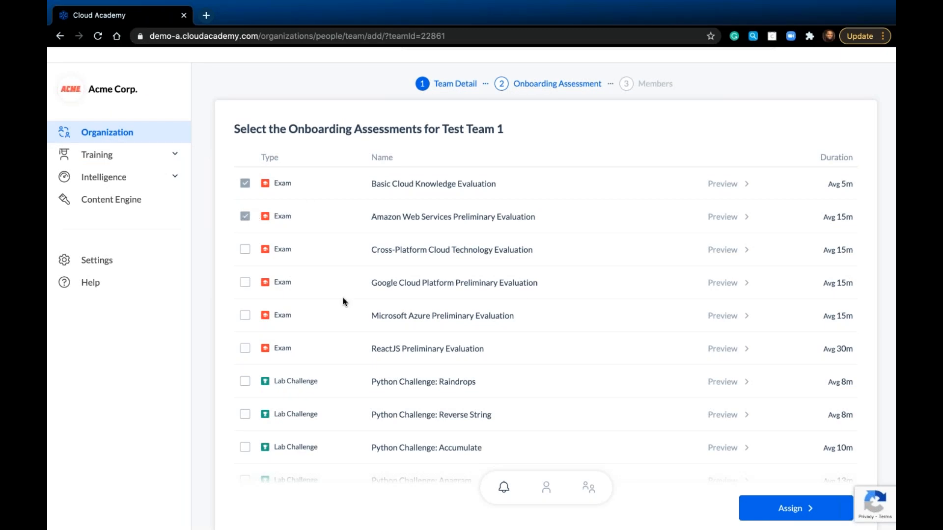
click(247, 318)
click(243, 284)
click(245, 283)
click(245, 316)
- Review the remaining assessments, then assign the selected ones to the team under the name "Test Team Onboarding Assessment"
scroll(576, 254, down, 5)
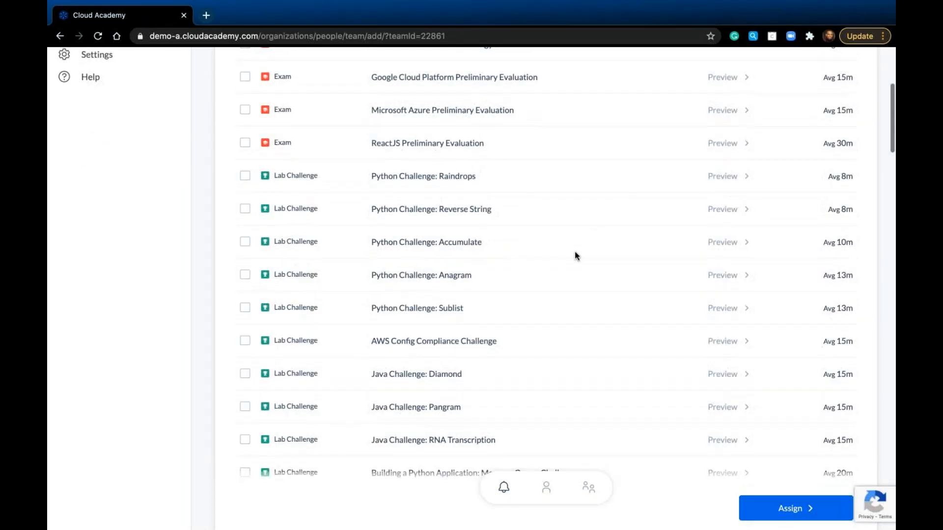
scroll(576, 254, down, 1)
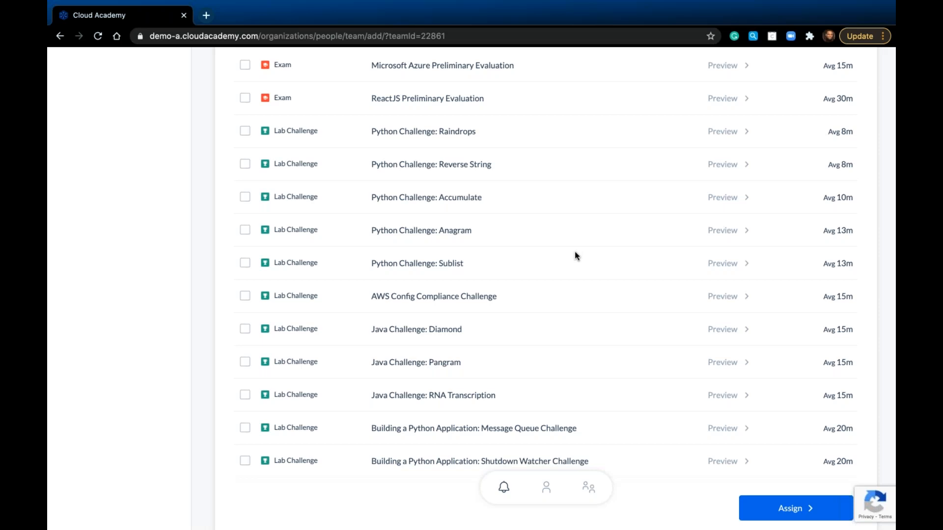
scroll(574, 252, down, 1)
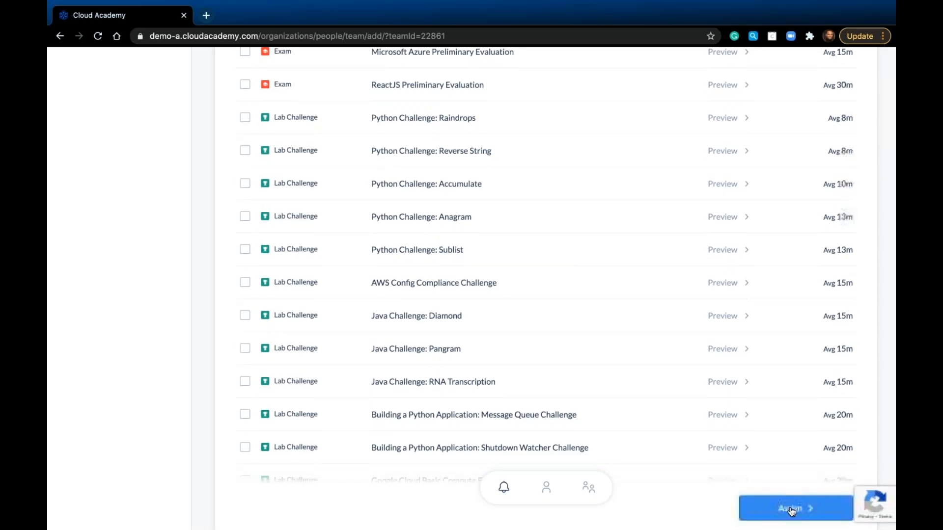
click(791, 508)
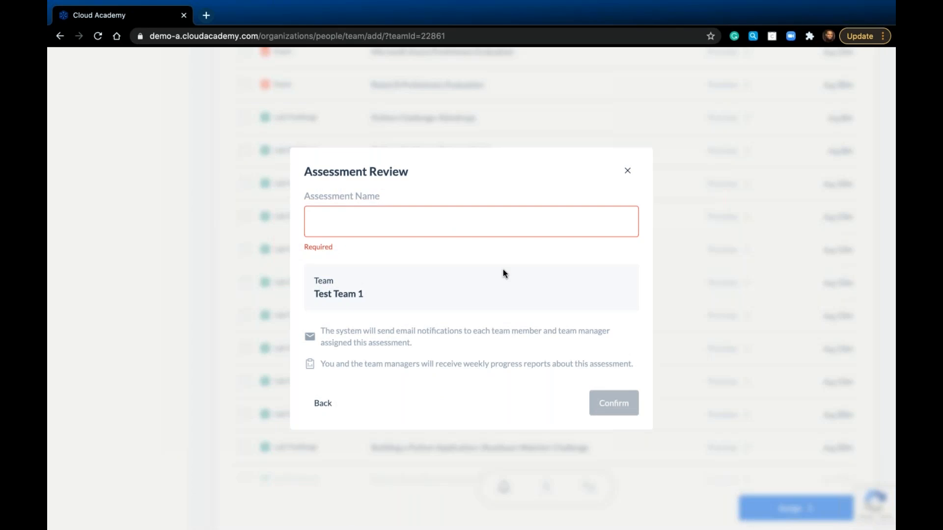
click(386, 225)
text(Test)
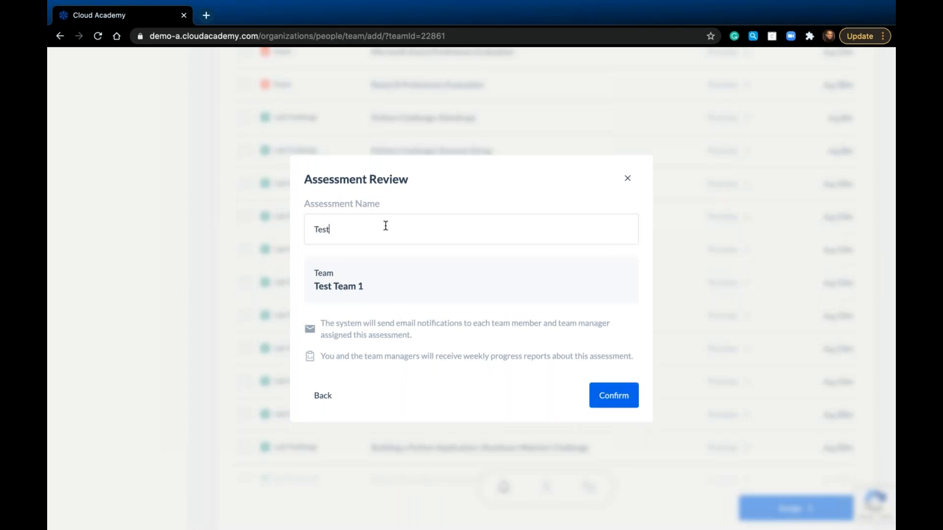
text( Team Onboarding Assessment)
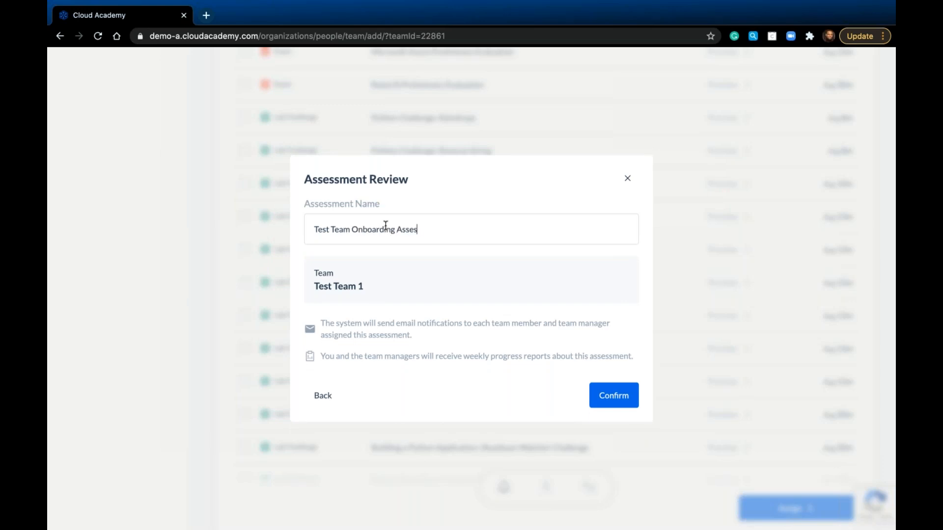
click(623, 388)
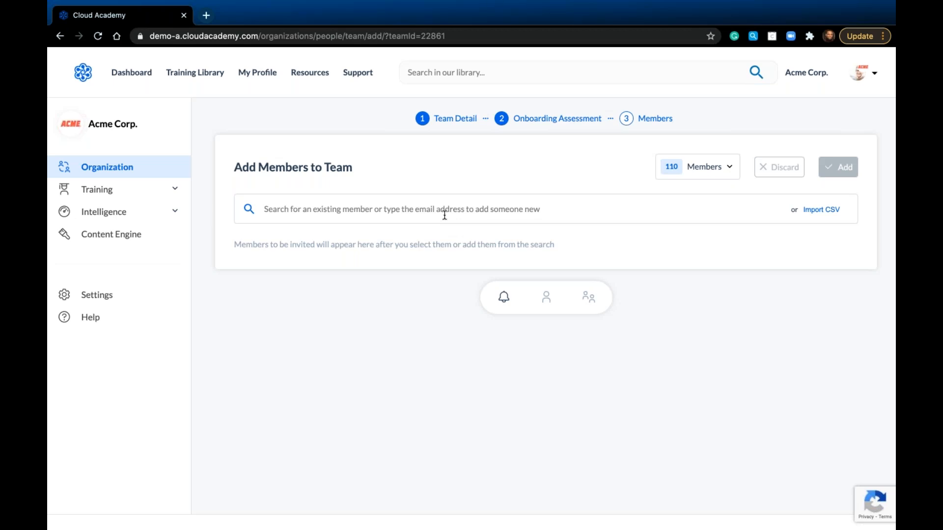
- Try to add an existing member found by name and a new member entered by email address to the team
text(kat)
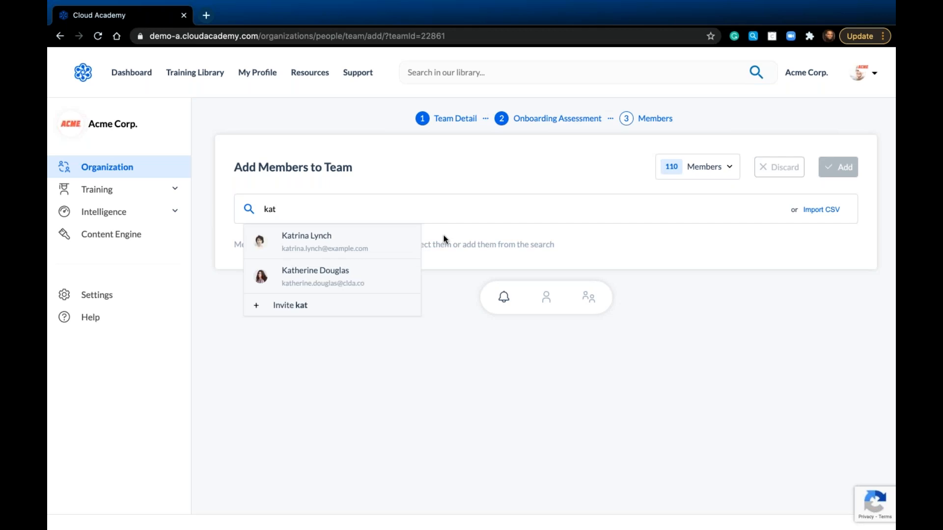
click(333, 249)
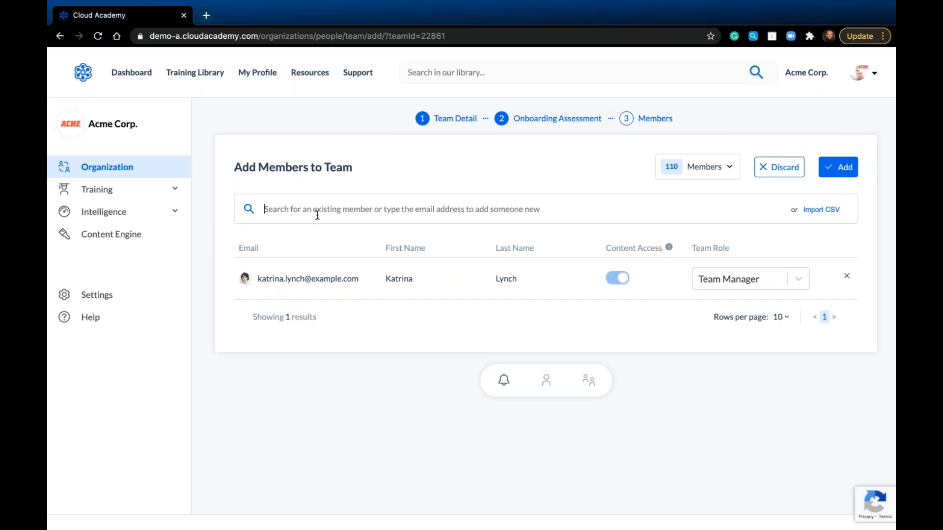
text(brandon.chris!@)
key(BackSpace)
key(BackSpace)
text(@test.com)
click(316, 236)
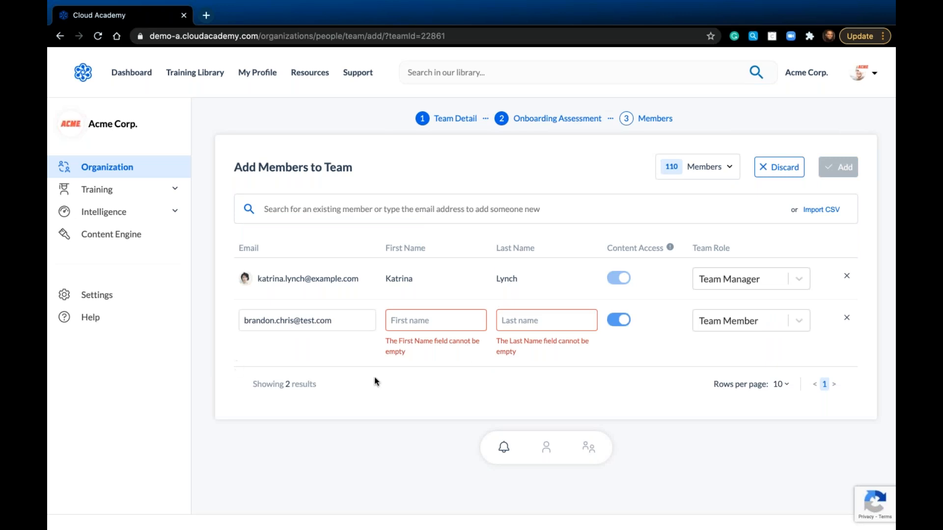
- Return to the organization's team overview and open the ACME Partners subteam of Acme Corp
click(158, 176)
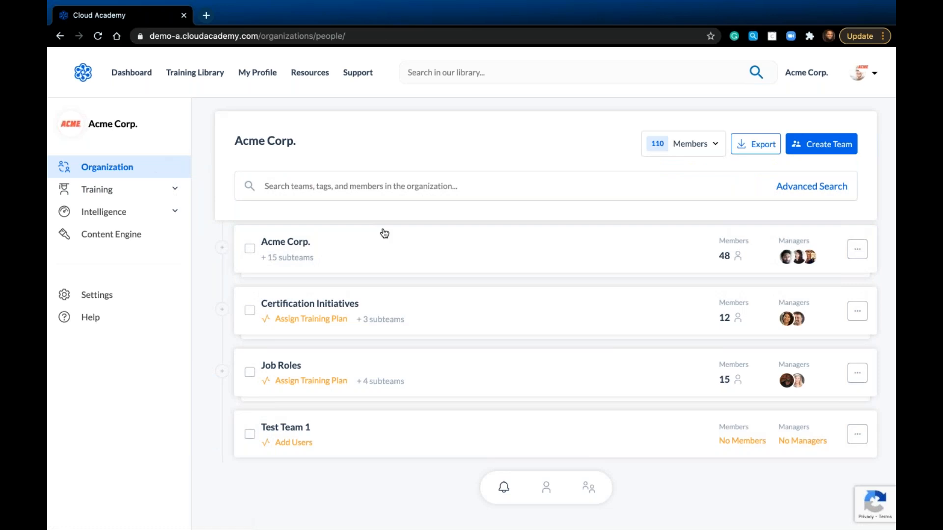
scroll(385, 233, down, 1)
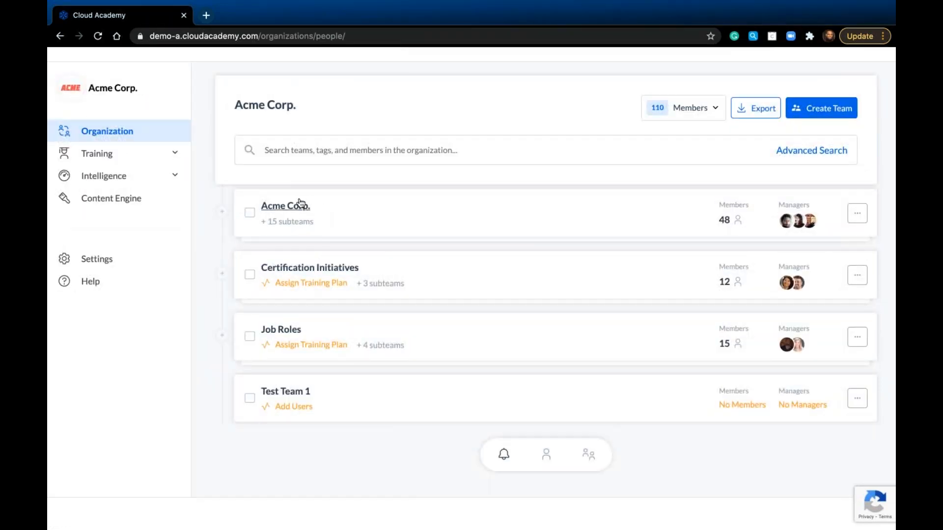
click(291, 221)
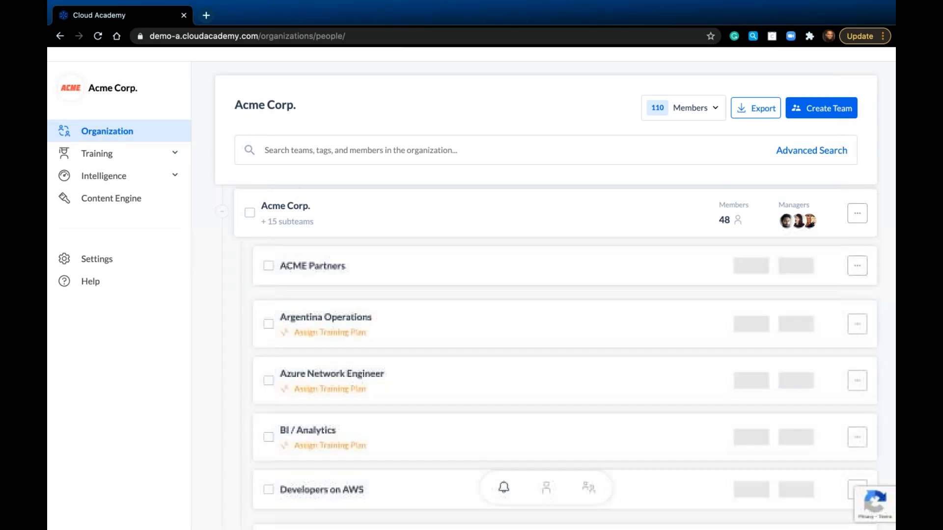
scroll(322, 339, down, 1)
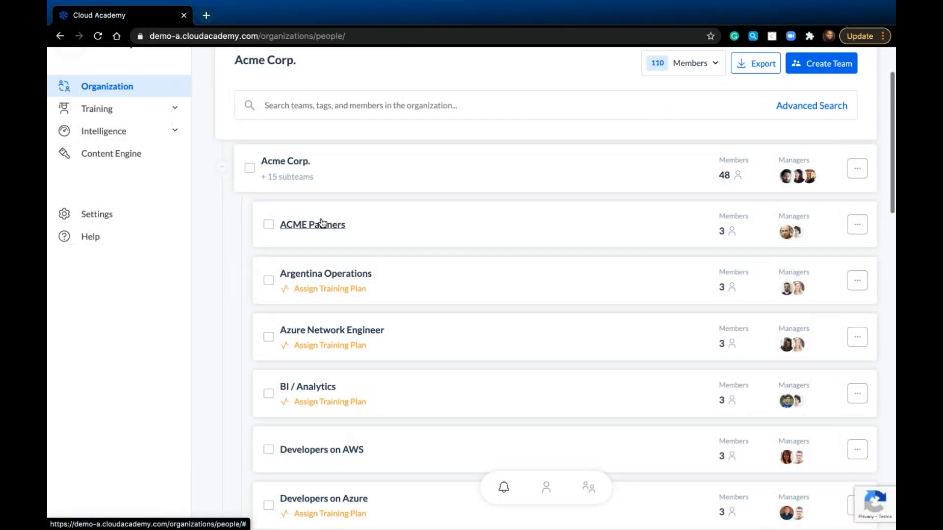
click(324, 227)
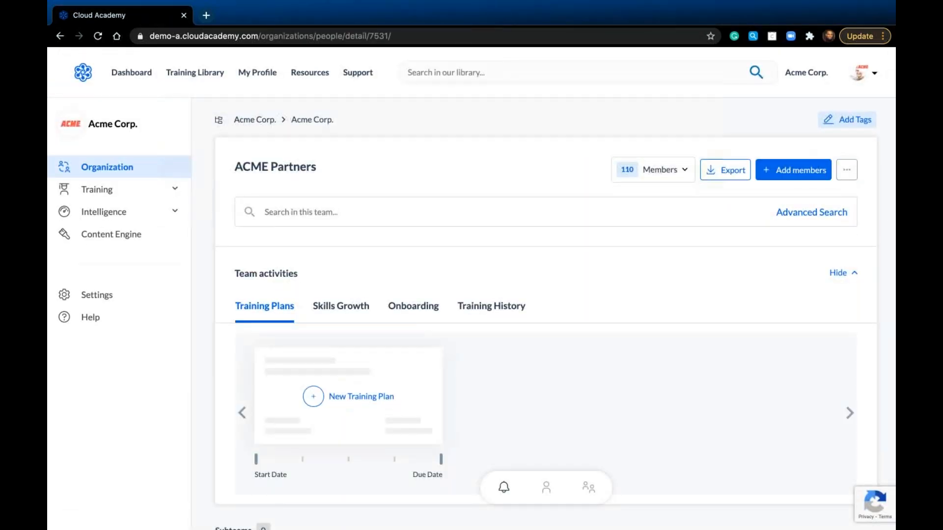
- Examine the ACME Partners team page, including its training plans, subteams, managers and members
scroll(554, 323, down, 2)
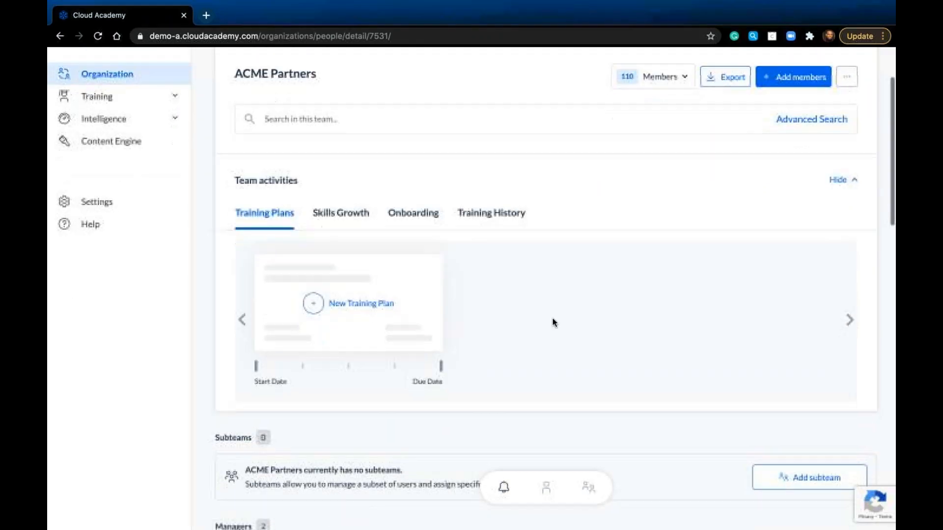
scroll(406, 367, down, 1)
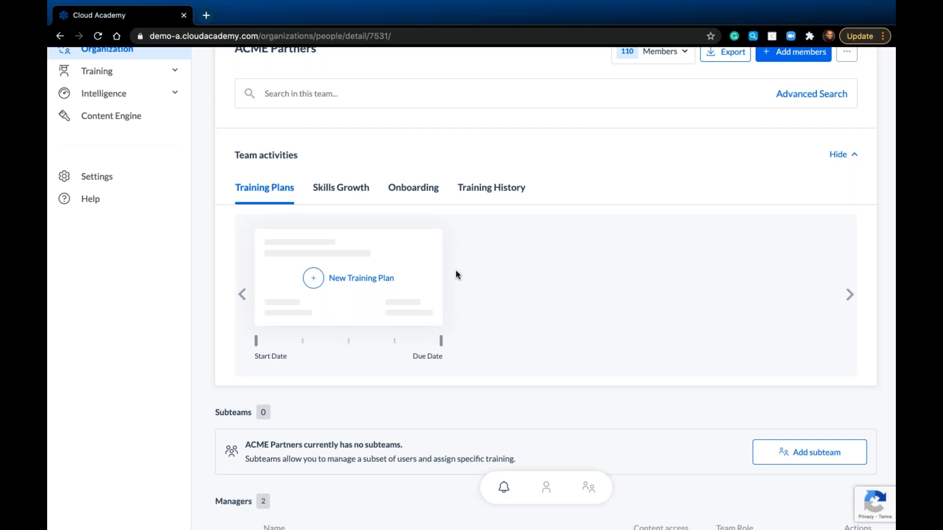
scroll(456, 270, down, 5)
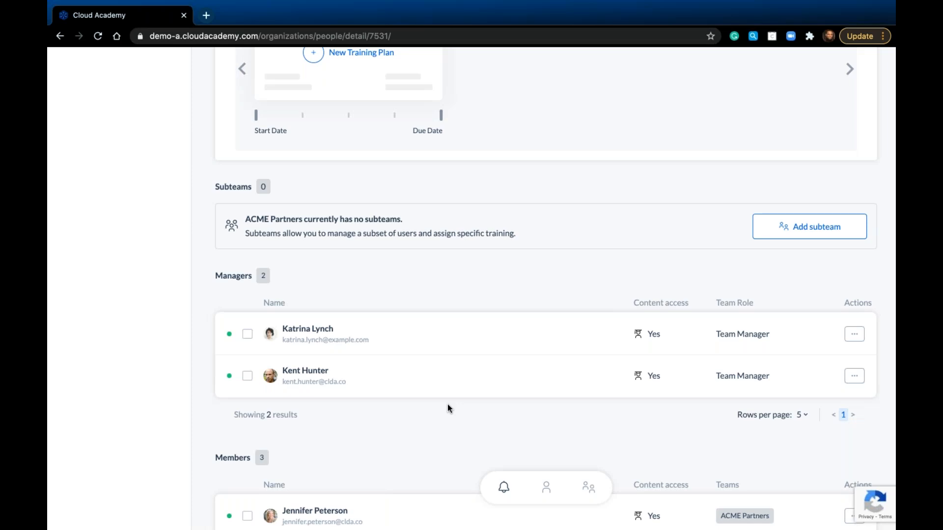
scroll(447, 405, down, 3)
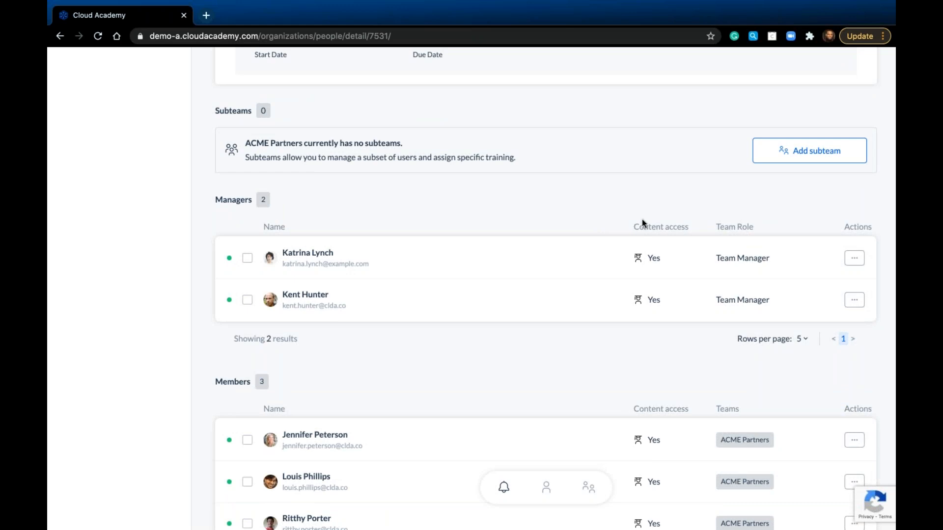
scroll(352, 267, down, 3)
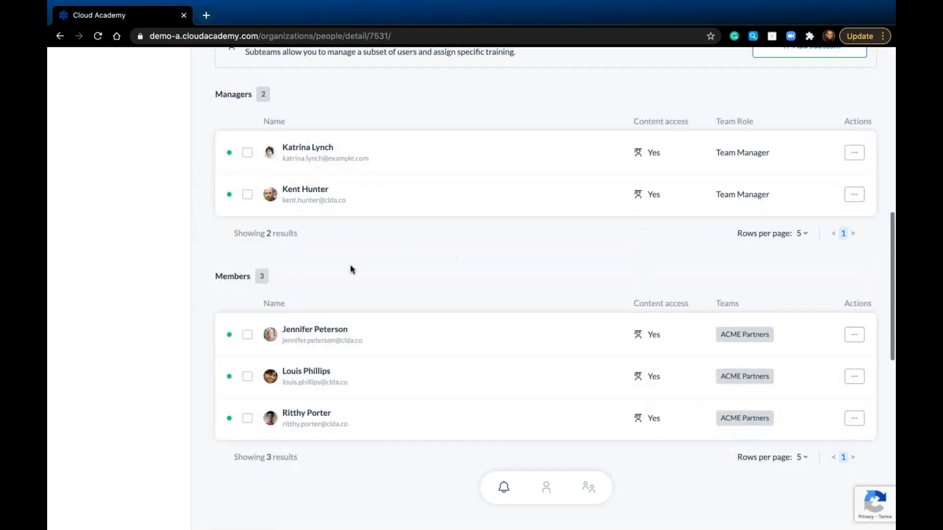
scroll(350, 388, up, 10)
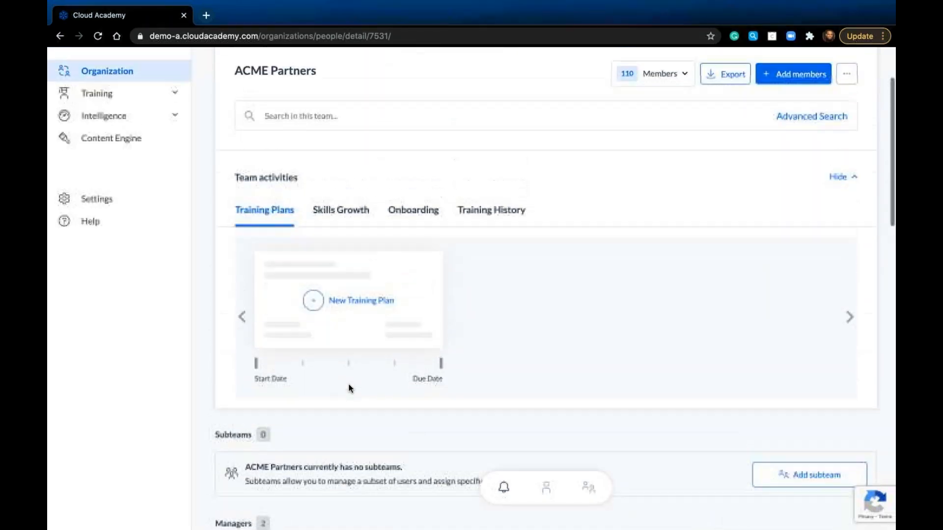
- Show the Skills Growth activity of ACME Partners and examine its Skill Growth Rate chart
click(338, 214)
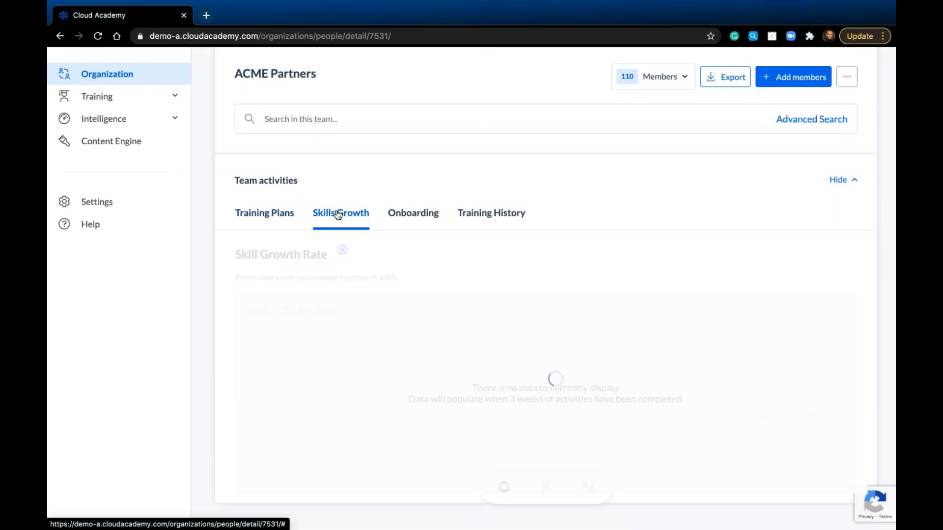
scroll(386, 285, down, 3)
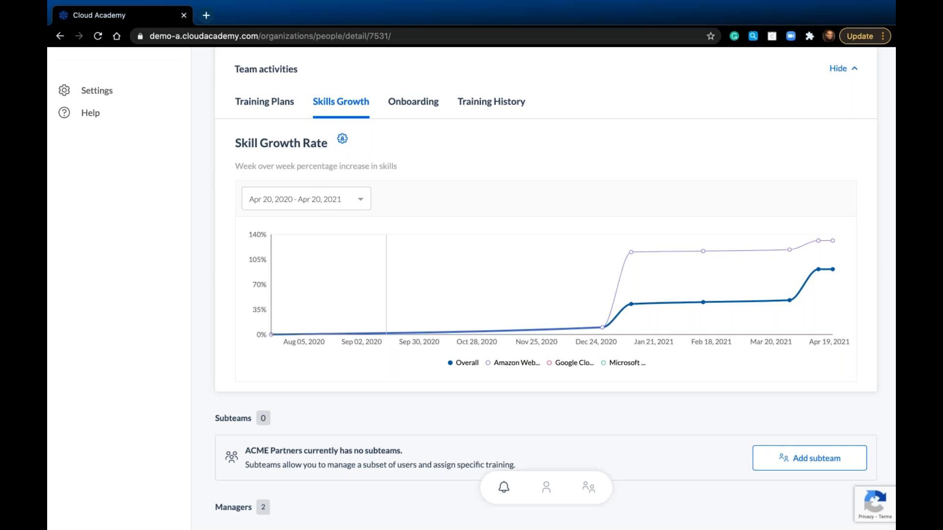
scroll(424, 221, down, 2)
scroll(424, 197, up, 4)
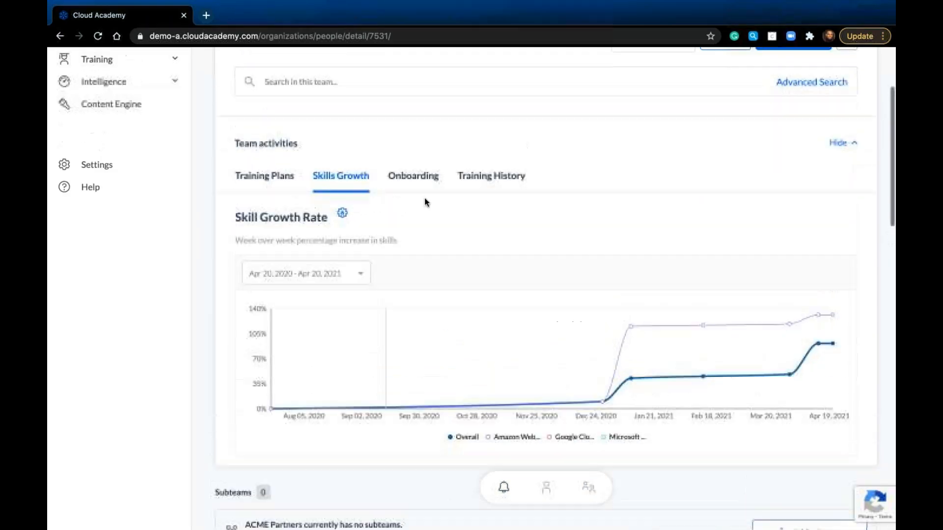
- Show the Onboarding and Training History activities of ACME Partners, and return to the organization's team overview
click(424, 194)
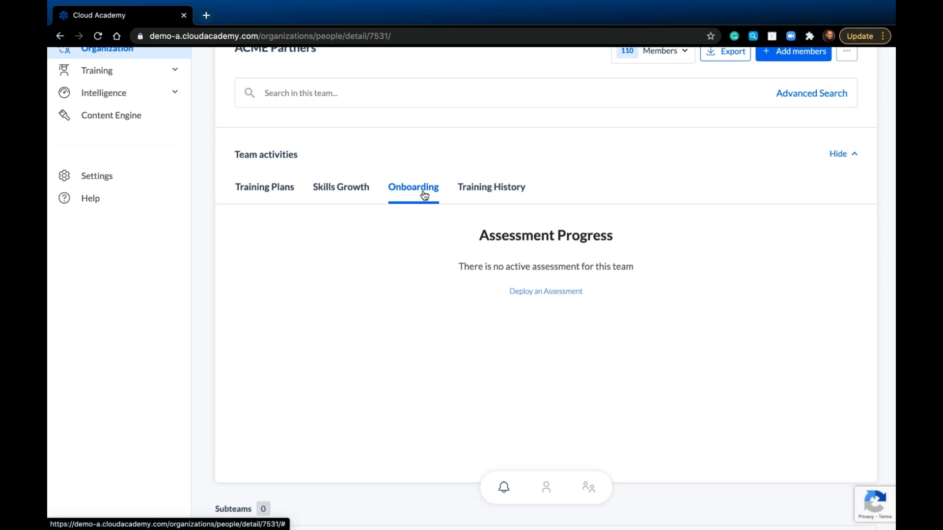
click(486, 193)
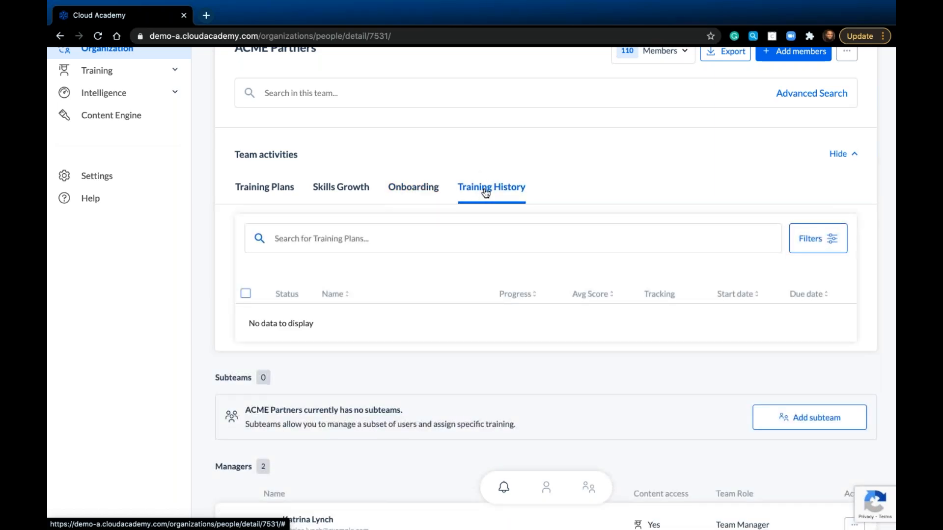
scroll(343, 242, up, 2)
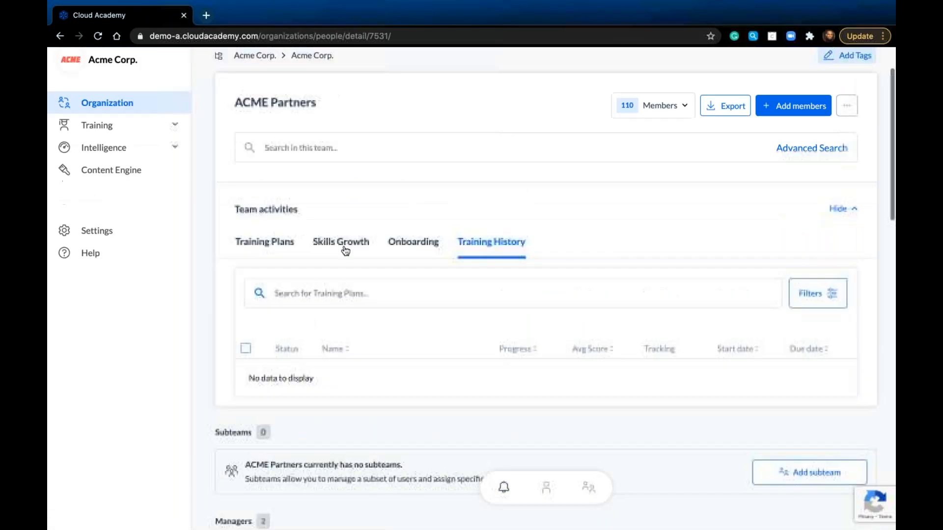
click(146, 102)
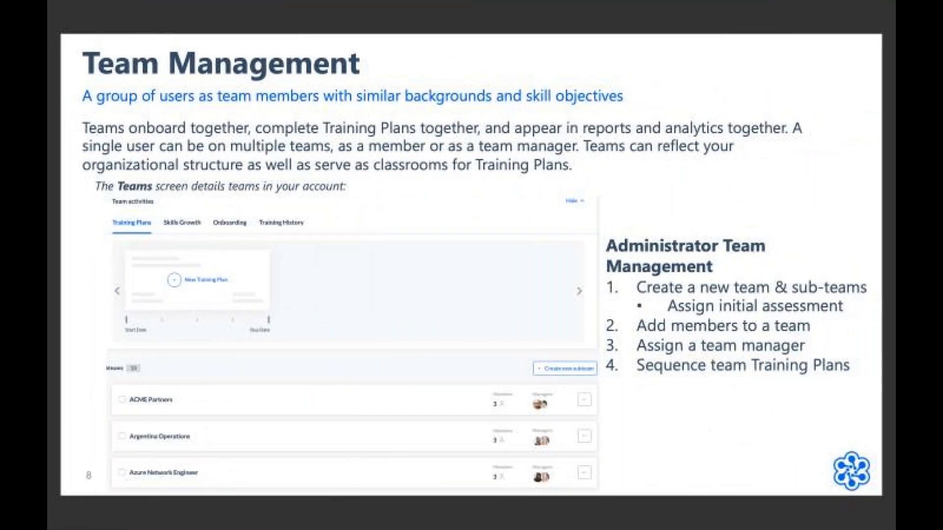
key(Right)
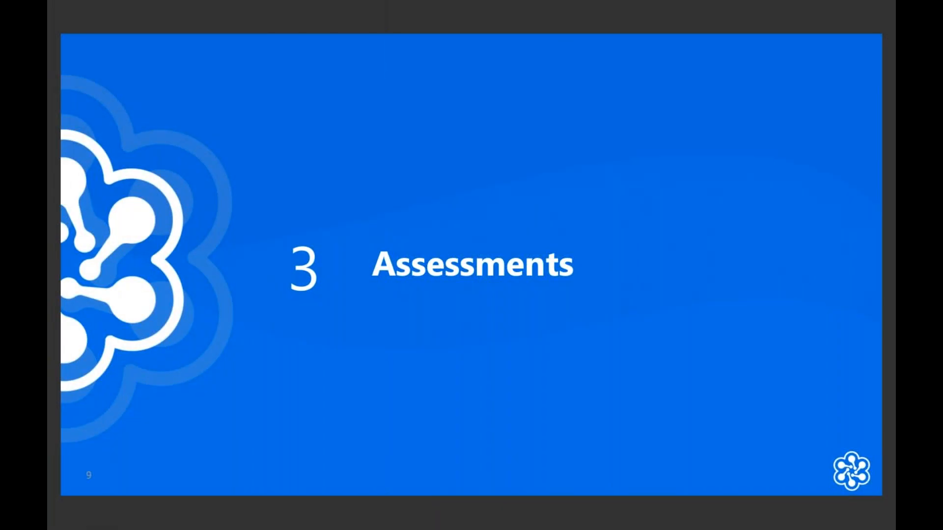
key(Right)
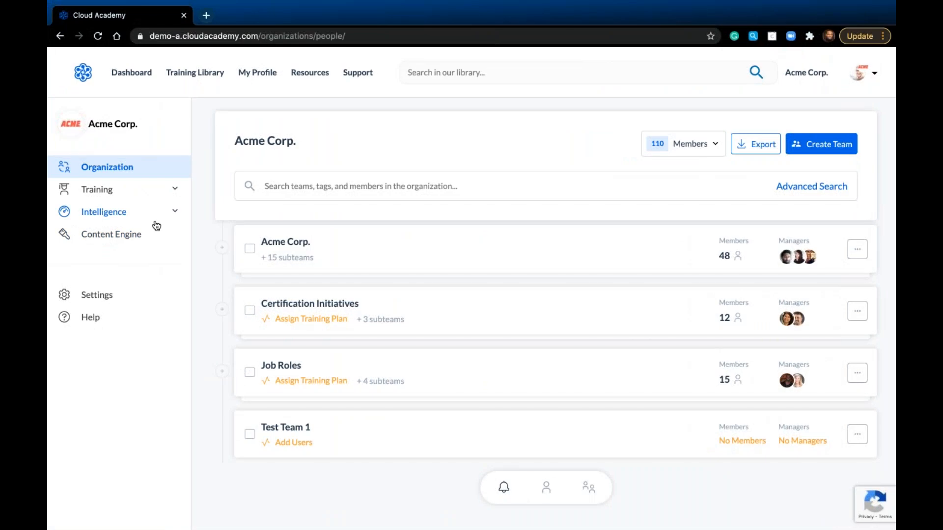
- Open the organization's assessments and look through the list of teams, titles, progress and exam scores
click(176, 192)
click(121, 212)
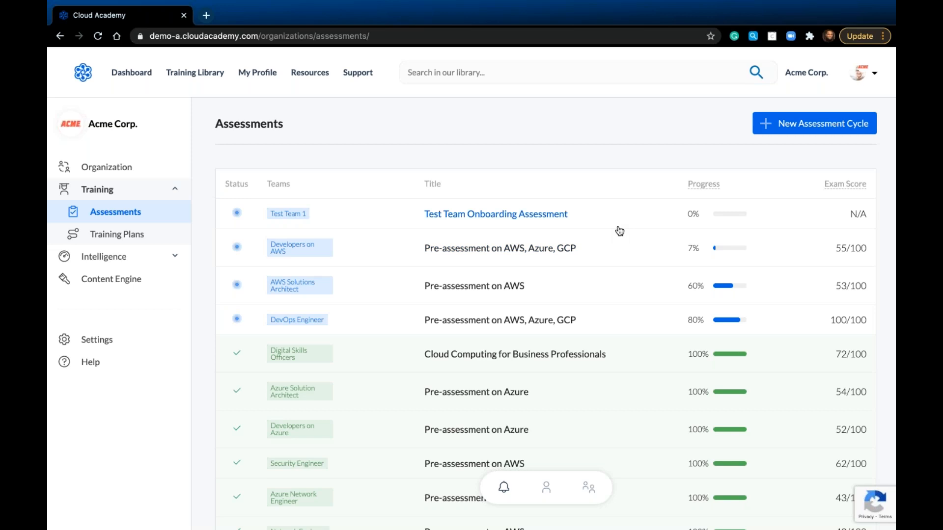
scroll(617, 229, down, 2)
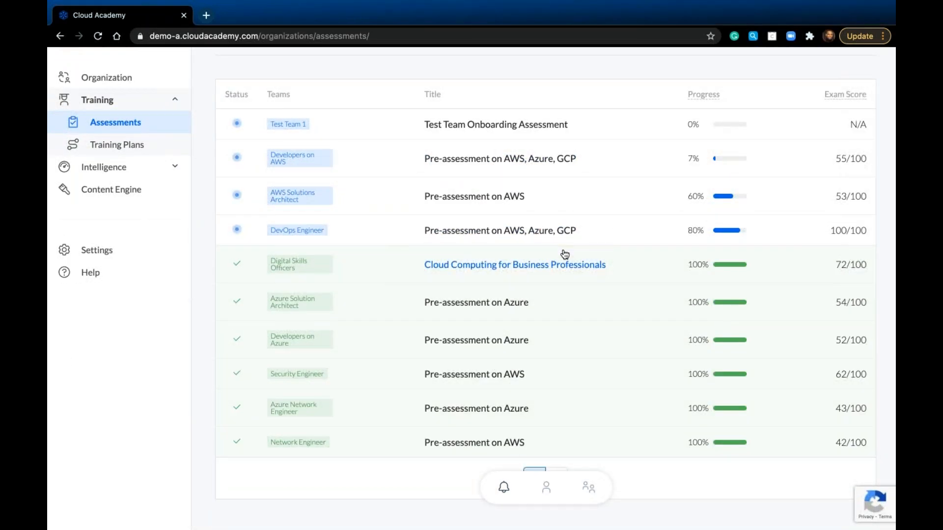
scroll(565, 254, up, 2)
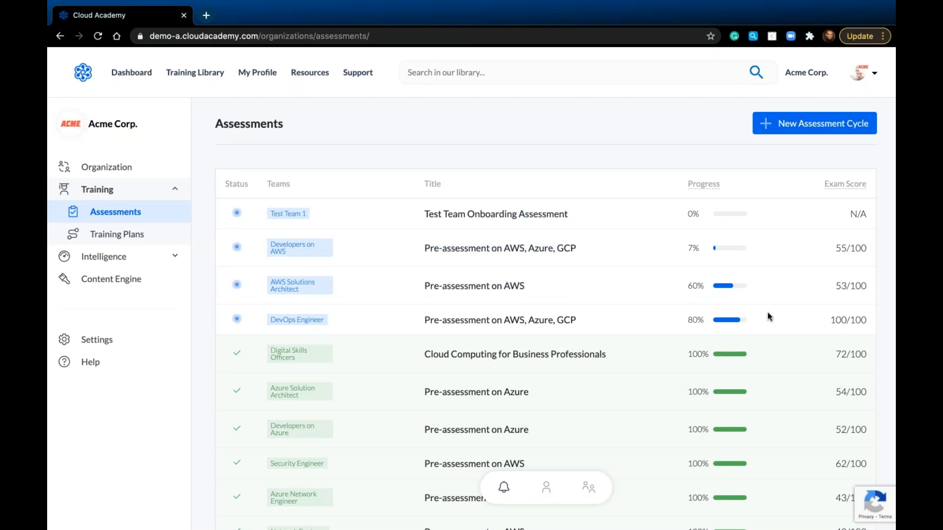
- Start a new assessment cycle with Basic Cloud Knowledge Evaluation and Microsoft Azure Preliminary Evaluation, and proceed to the team selection
click(802, 124)
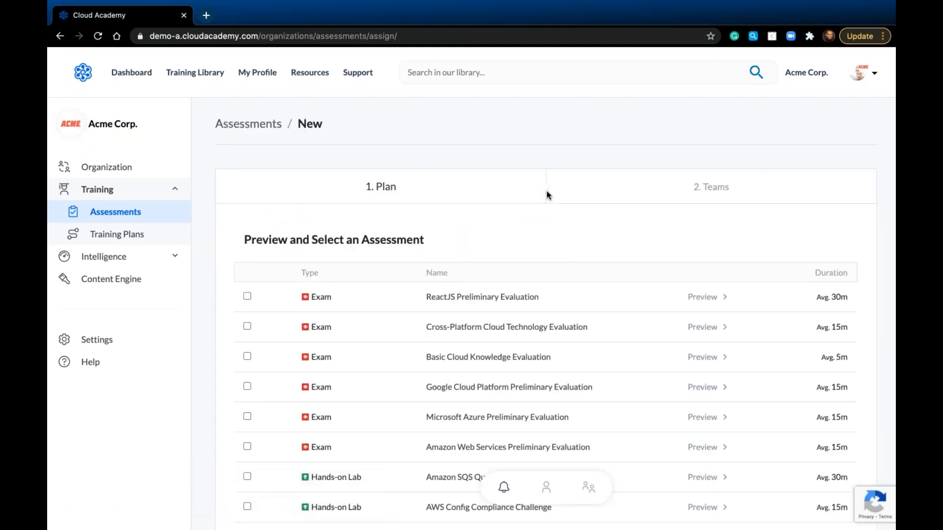
scroll(393, 211, down, 3)
click(255, 235)
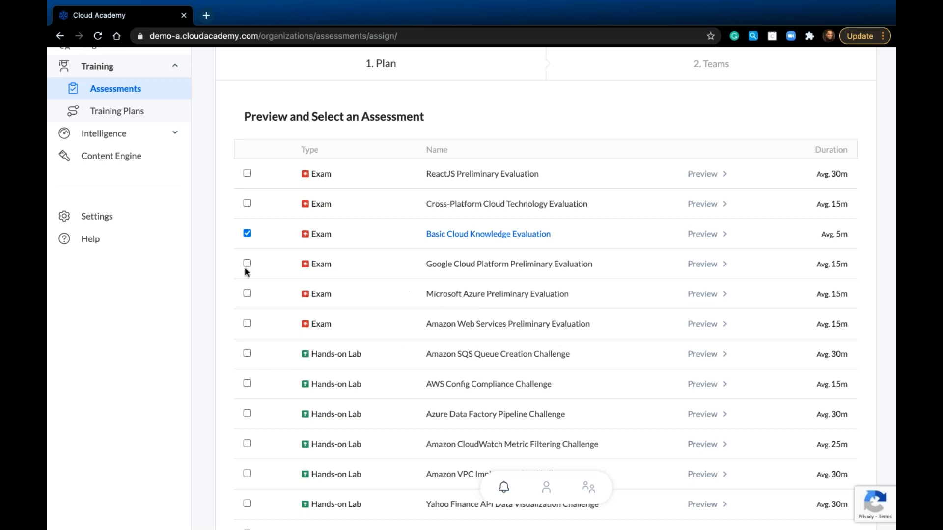
click(247, 294)
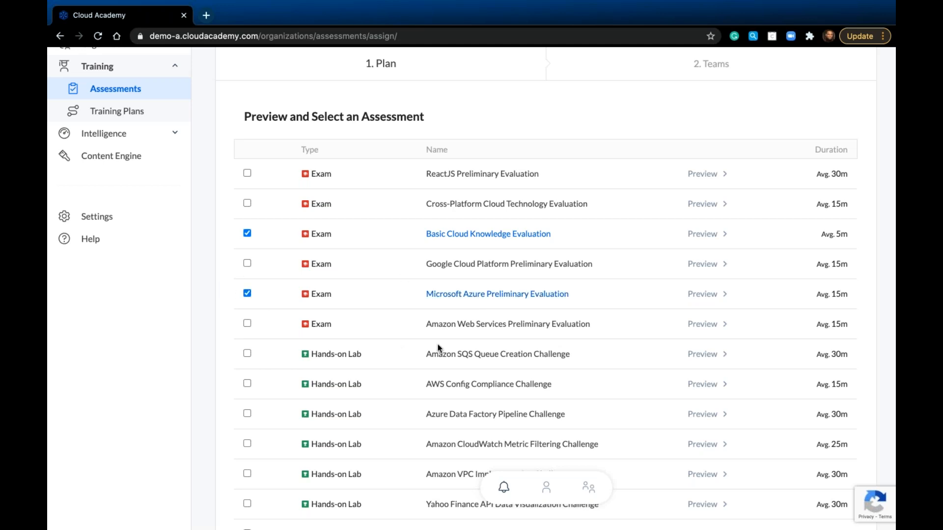
scroll(439, 348, down, 3)
scroll(439, 348, down, 10)
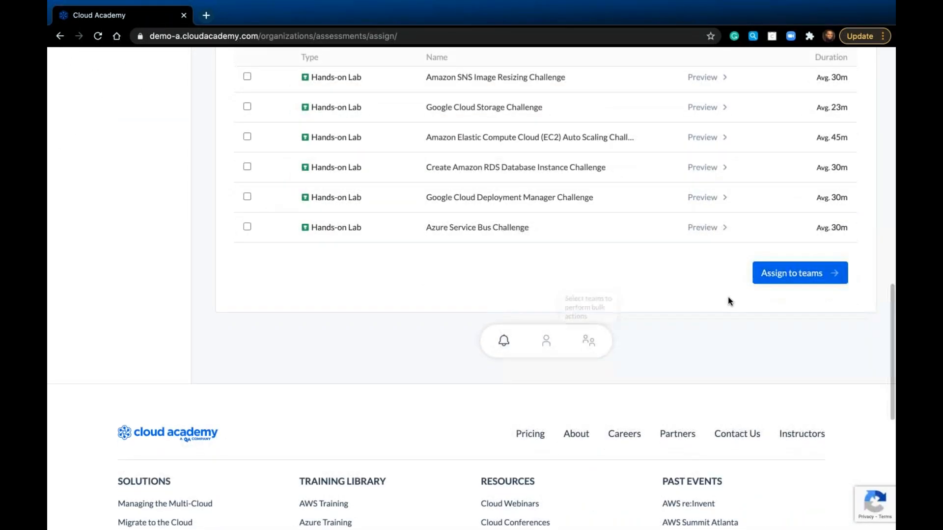
click(784, 275)
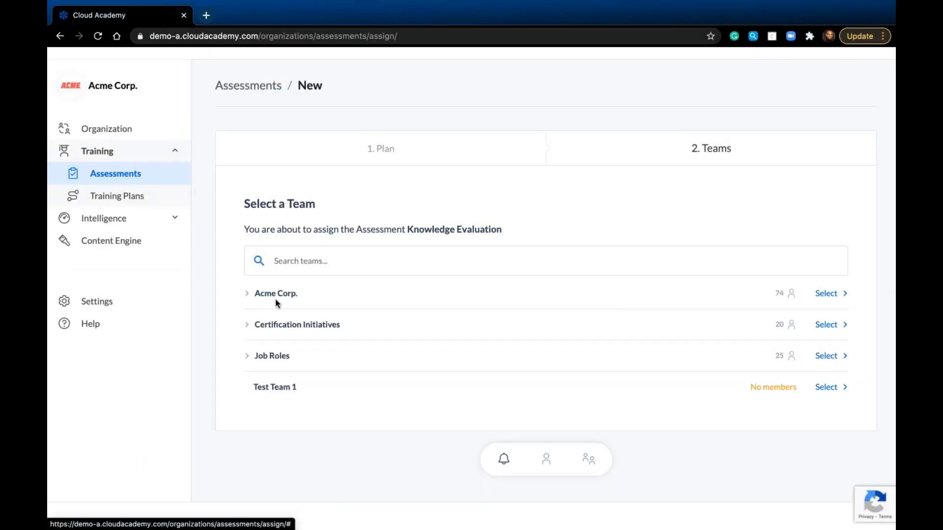
- Try to assign the assessment to Test Team 1 including its team managers, and return to the assessments list without naming it
click(284, 391)
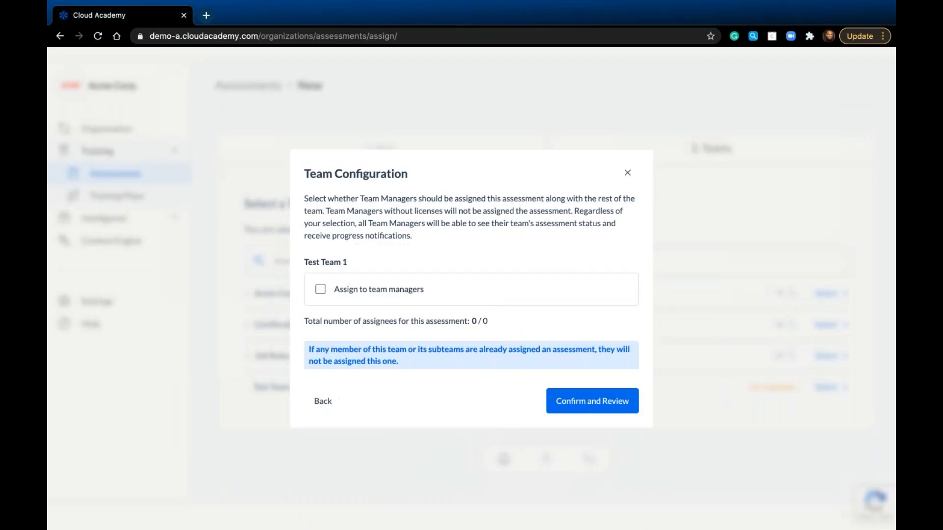
click(320, 291)
click(604, 407)
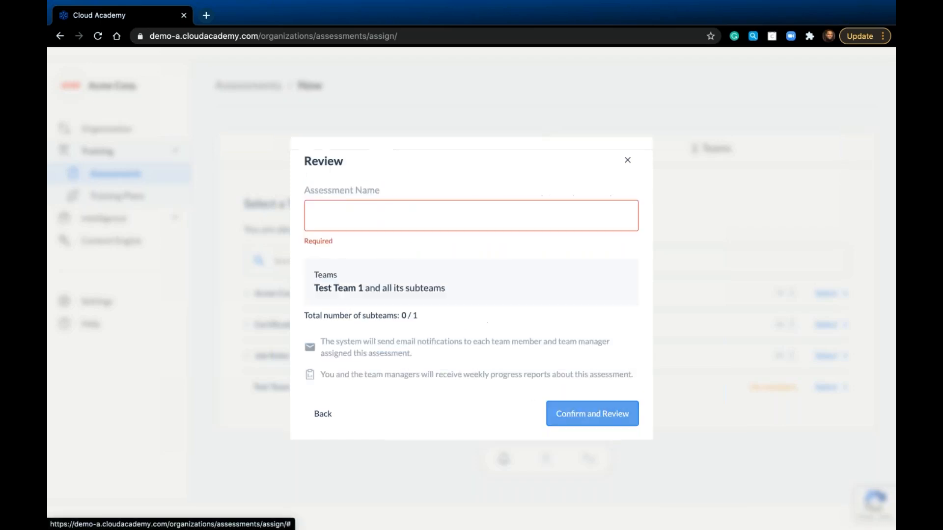
click(351, 214)
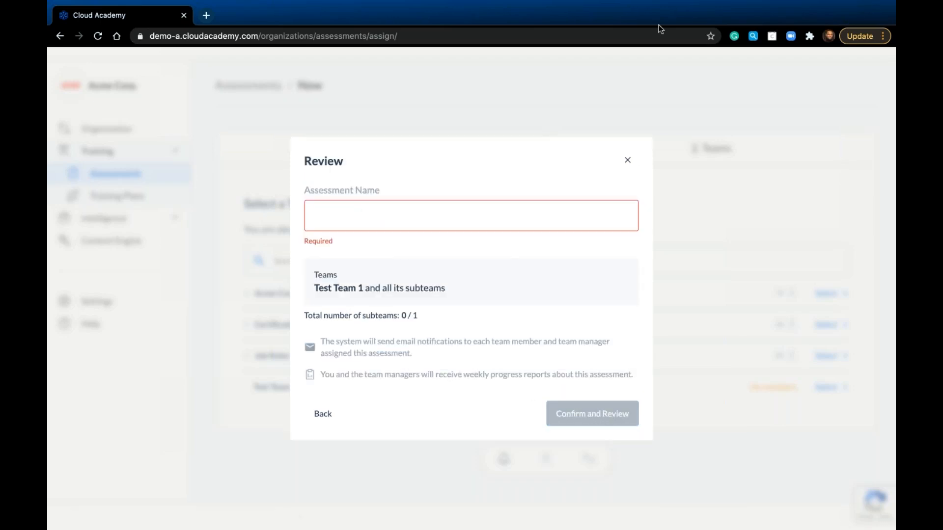
click(628, 162)
click(100, 177)
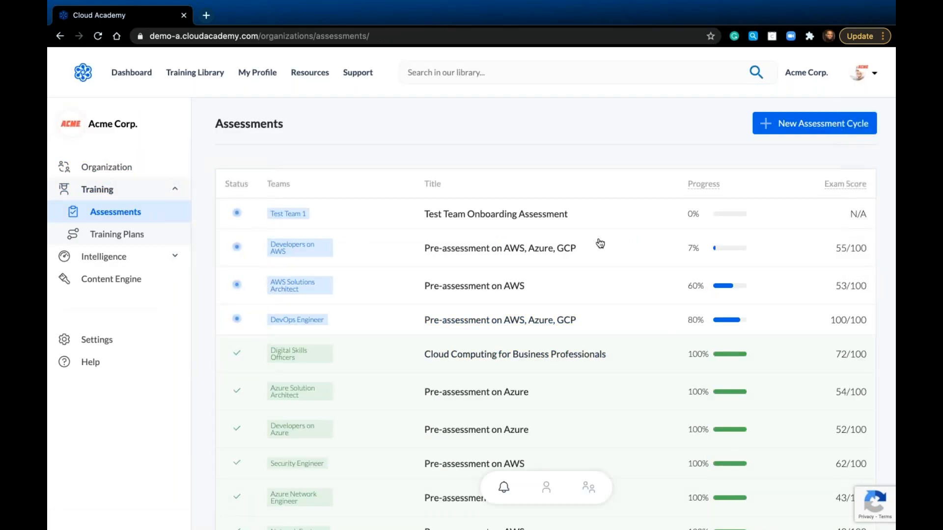
- Open the Cloud Computing for Business Professionals assessment and examine its summary and the Cloud Fundamentals score in the Skills Map
scroll(600, 243, down, 1)
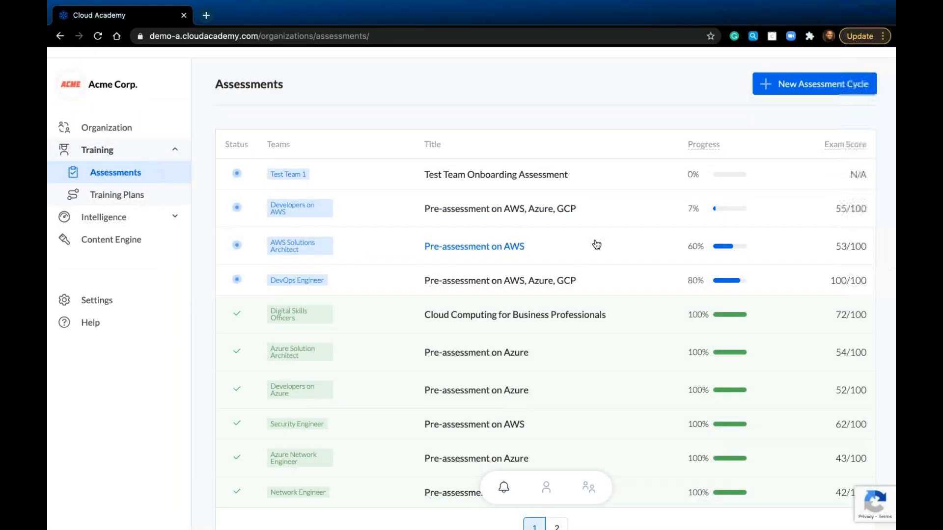
click(569, 315)
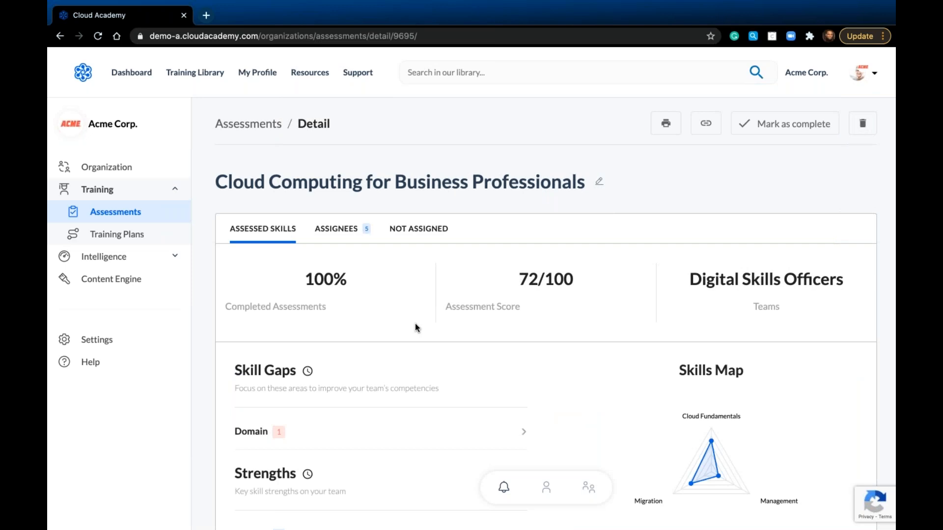
scroll(415, 323, down, 3)
mouse_move(616, 170)
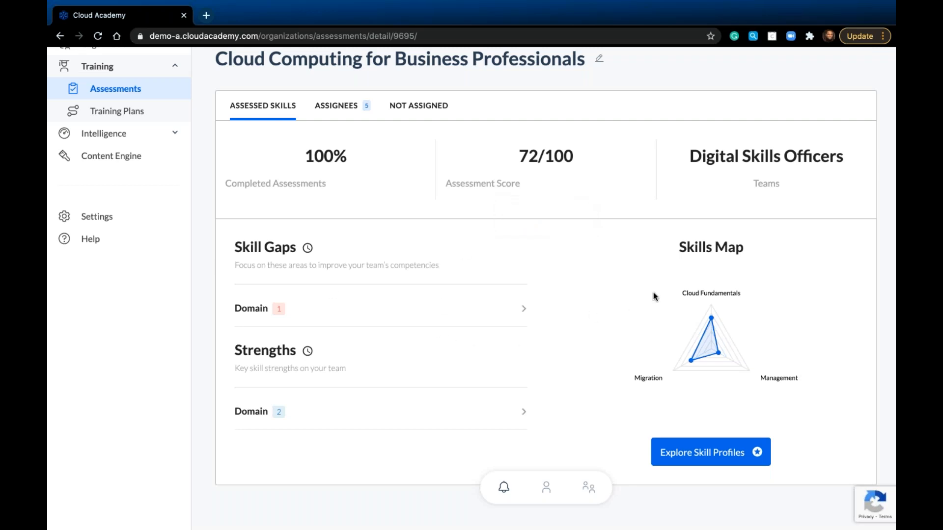
mouse_move(717, 312)
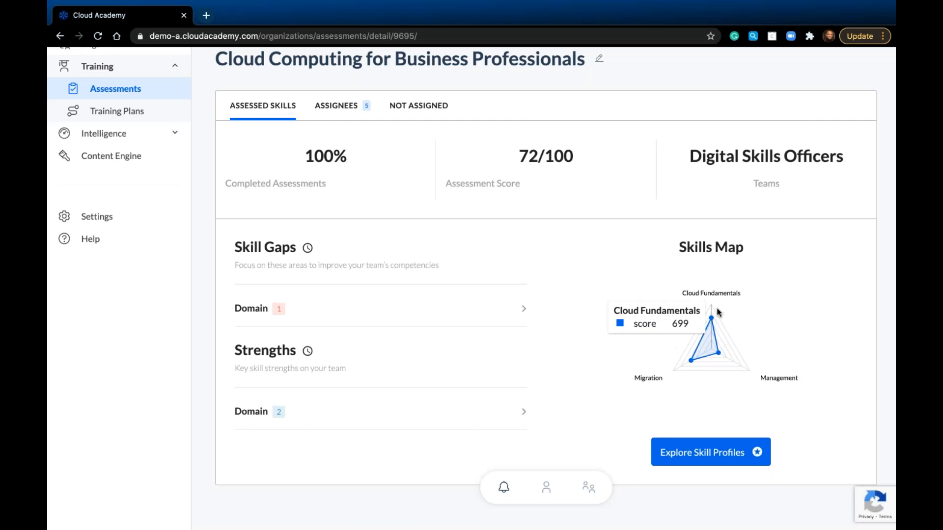
- Expand the Domain entries under Skill Gaps and Strengths and examine the skill scores listed there
click(524, 309)
scroll(549, 318, down, 2)
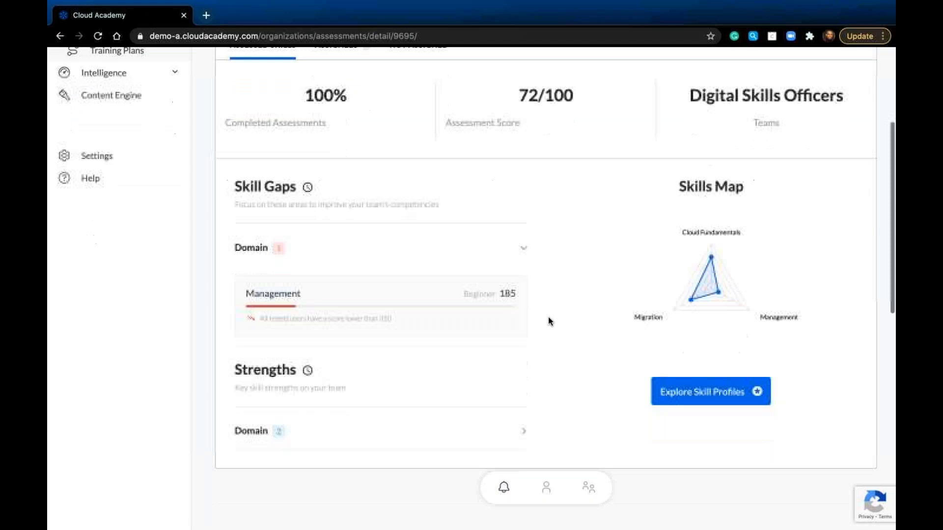
click(524, 433)
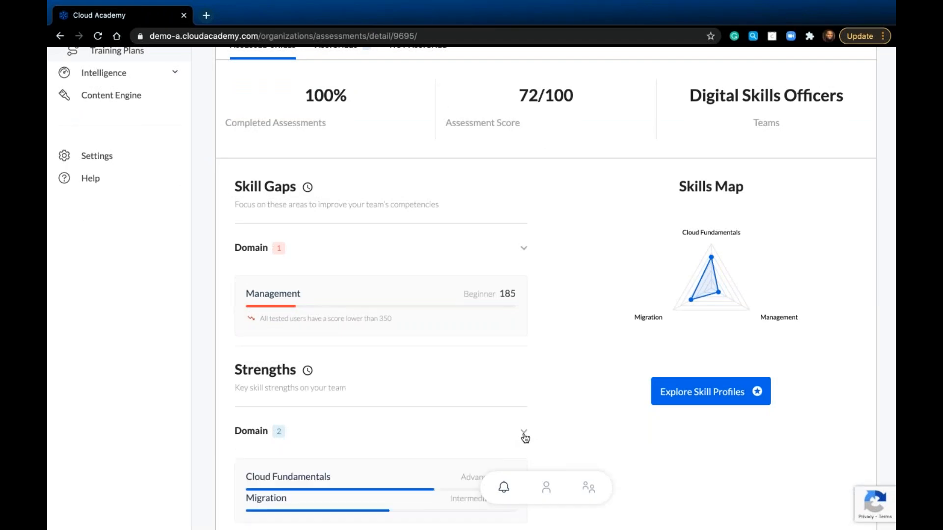
scroll(525, 438, down, 4)
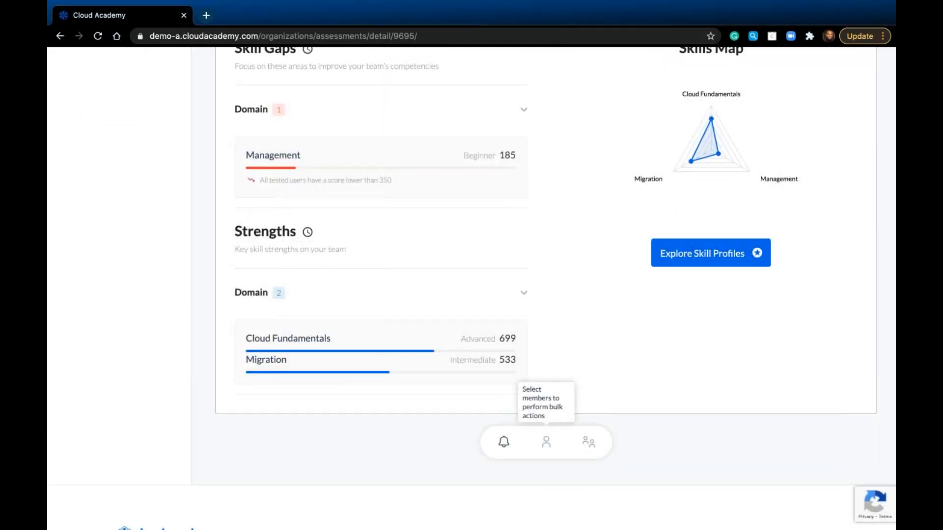
- List the assessment's assignees and examine the first assignee's overall skill profile
scroll(522, 435, up, 6)
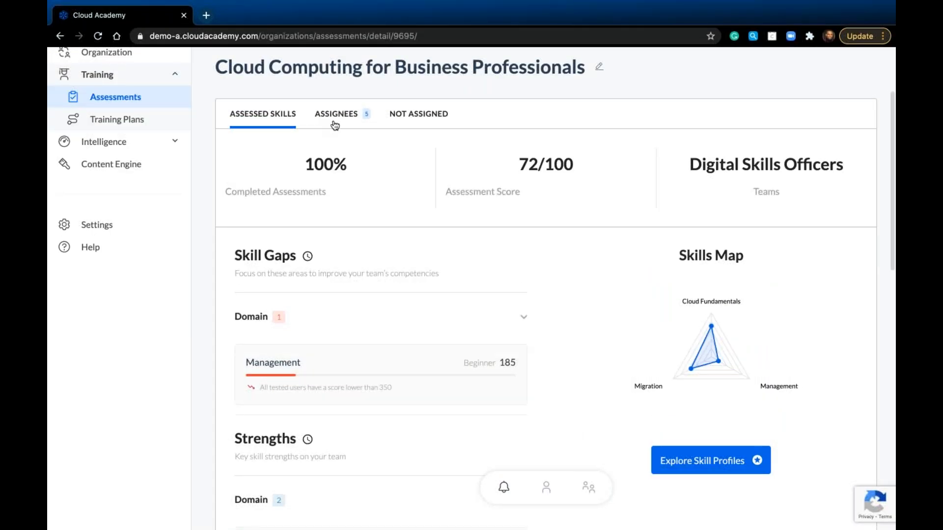
click(335, 117)
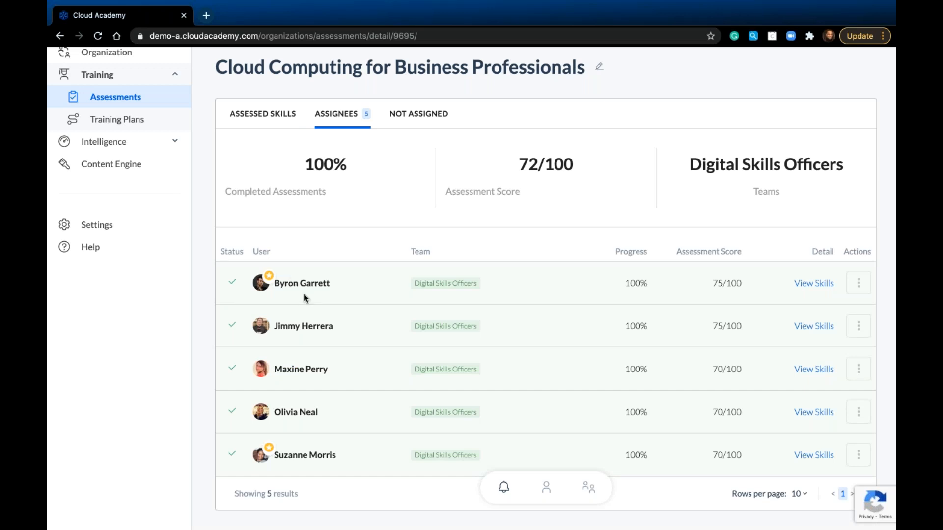
mouse_move(273, 283)
click(819, 288)
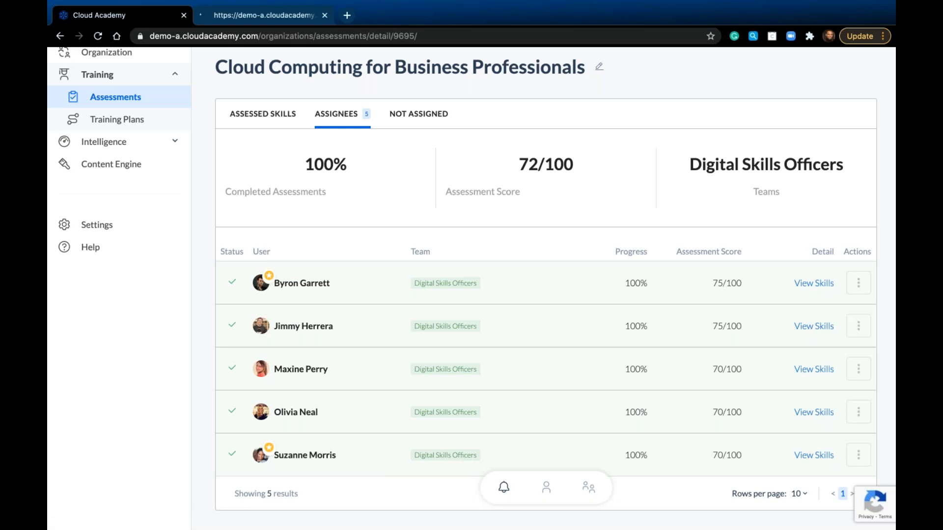
click(235, 16)
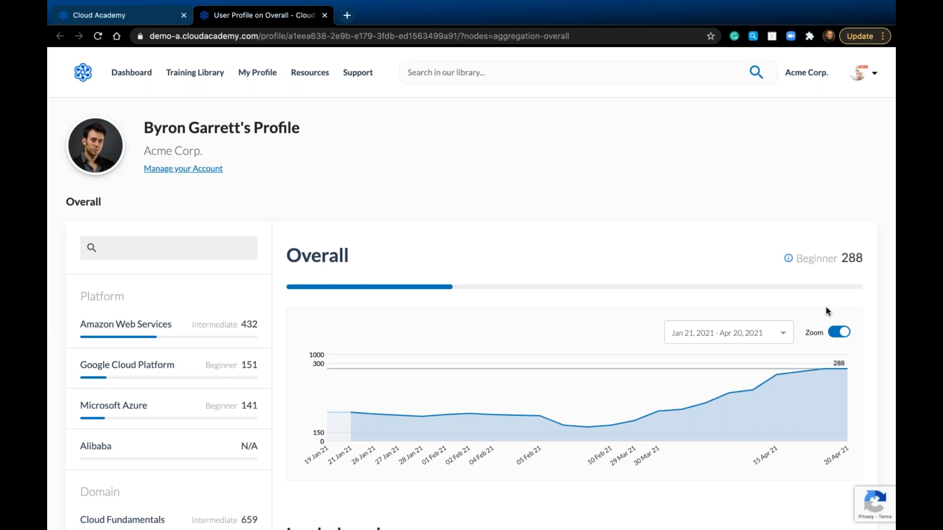
scroll(828, 309, down, 5)
scroll(827, 311, up, 3)
scroll(828, 310, up, 2)
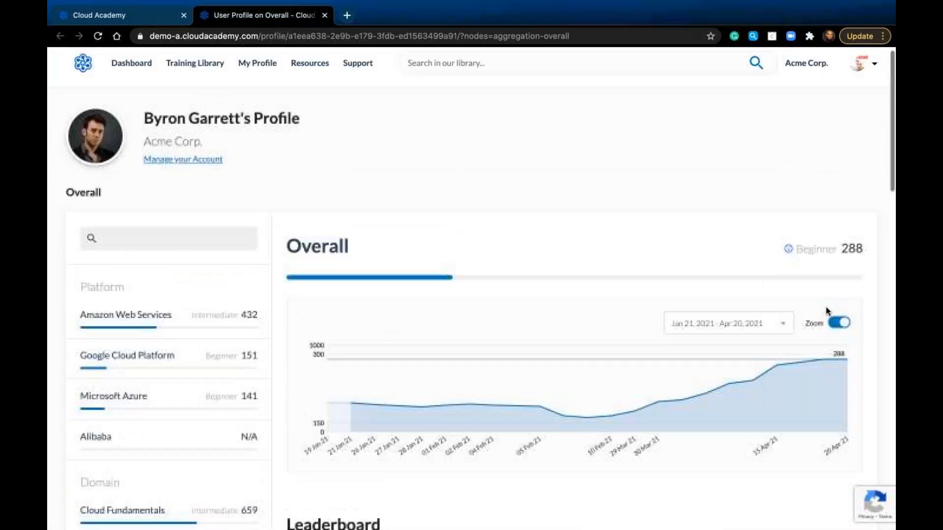
- Go back from the assignee's profile to the assessment detail and return to the assessments list
click(125, 16)
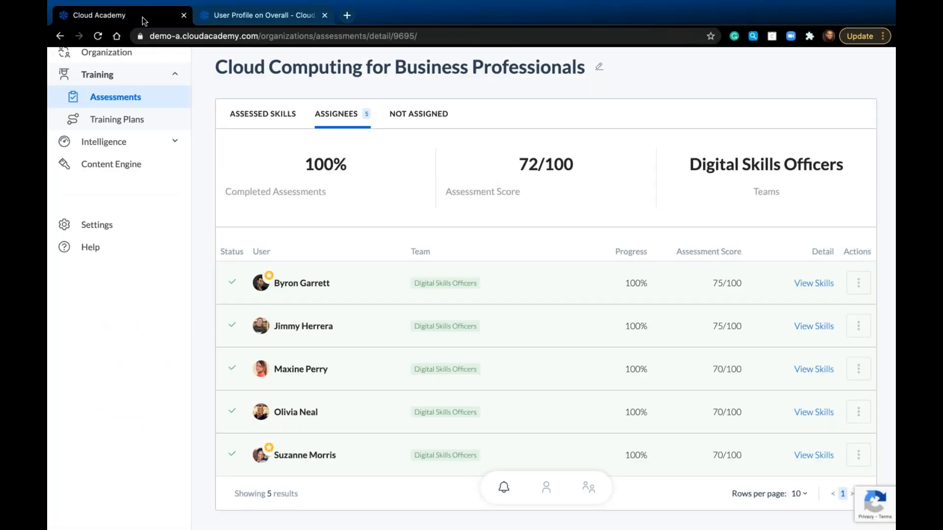
scroll(259, 222, up, 3)
click(129, 213)
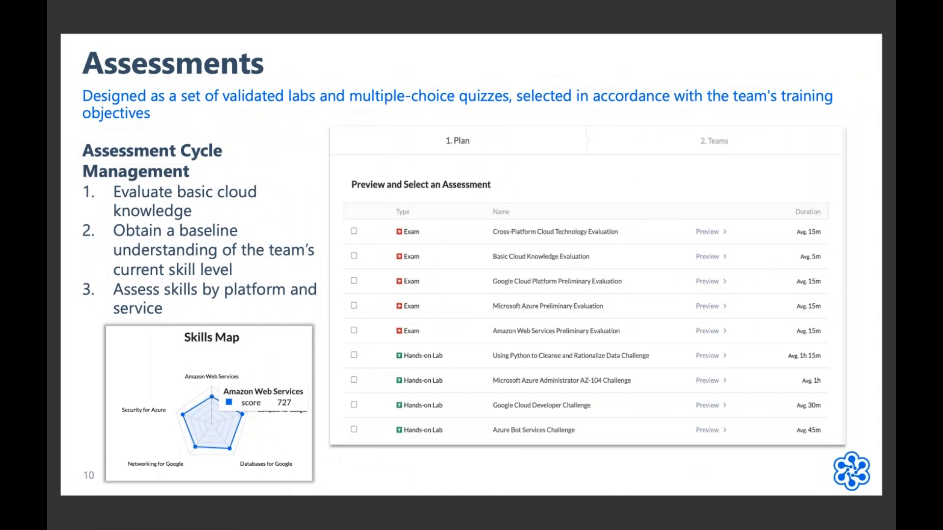
key(Right)
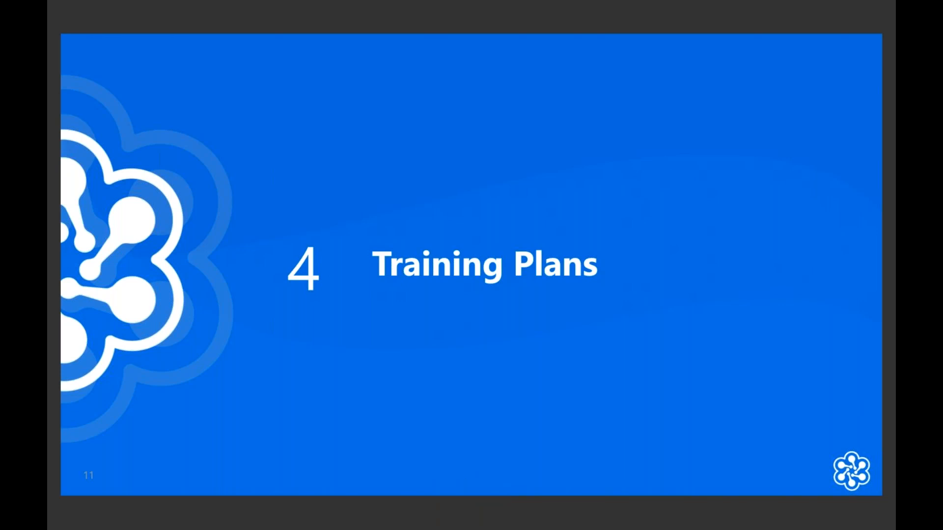
key(Right)
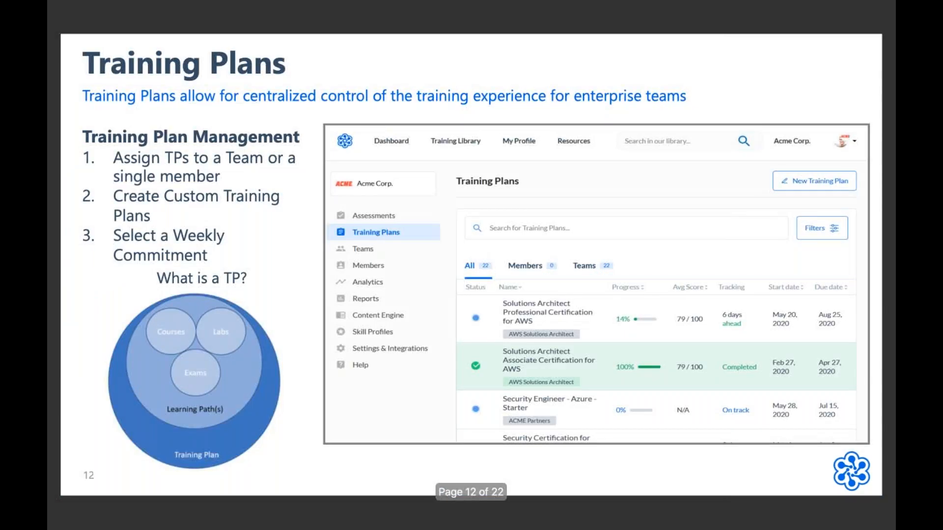
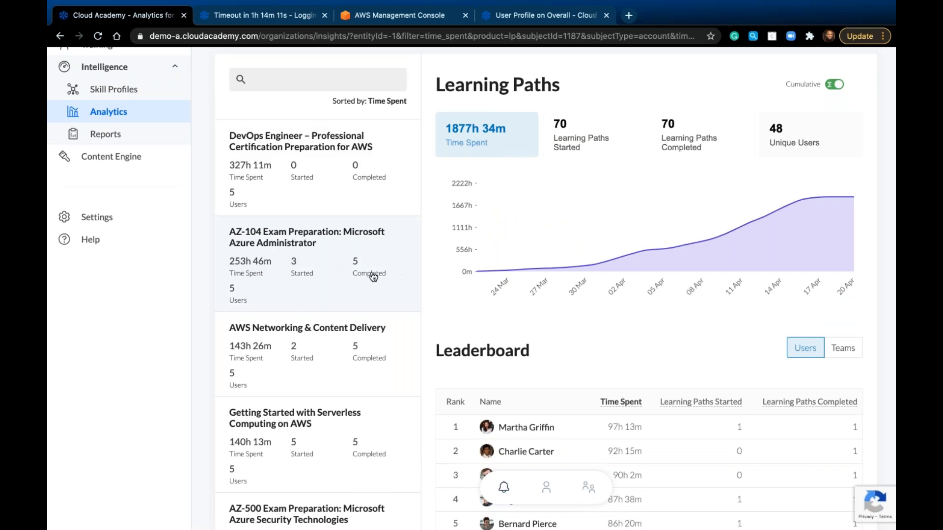
- Open the analytics of the AZ-104 Exam Preparation: Microsoft Azure Administrator learning path and examine its summary and user leaderboard
click(362, 264)
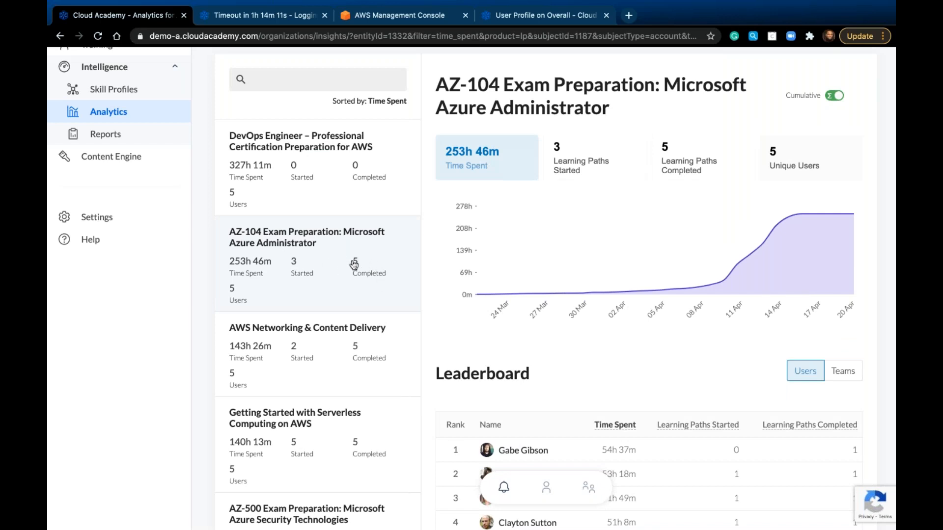
scroll(353, 264, down, 3)
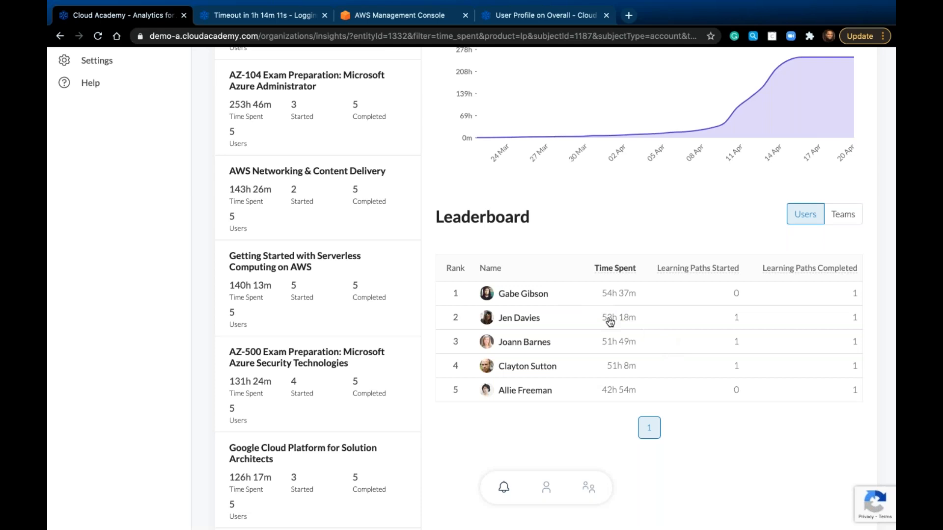
scroll(610, 322, up, 5)
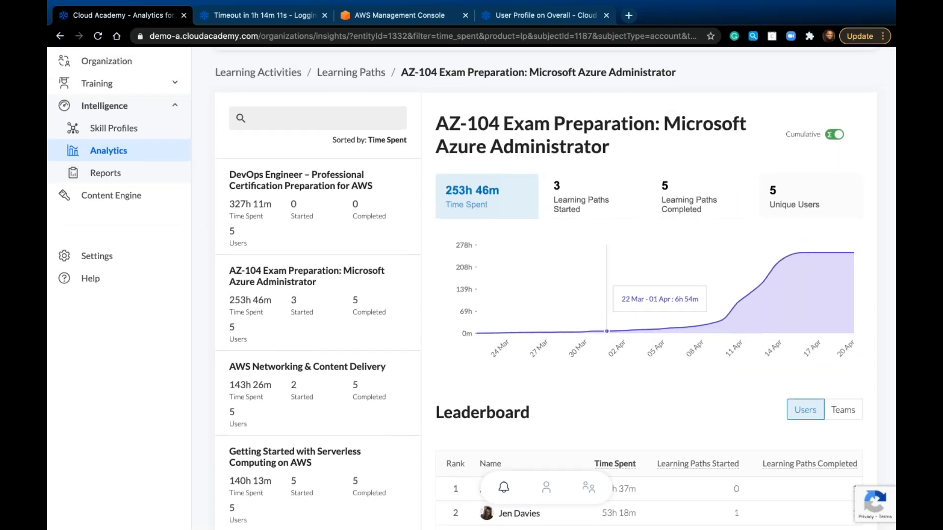
scroll(610, 322, up, 1)
- Open the organization's reports and examine the time range options offered for the Member Usage Summary
click(149, 169)
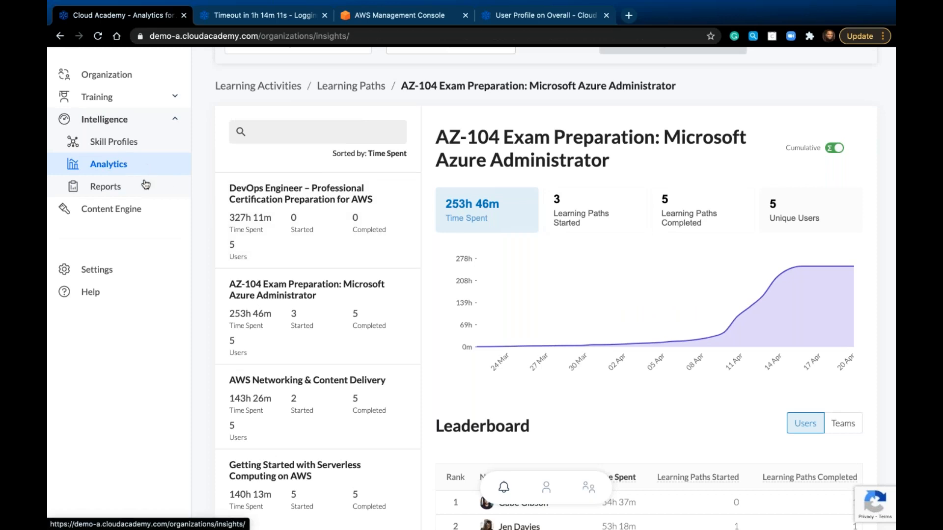
click(149, 288)
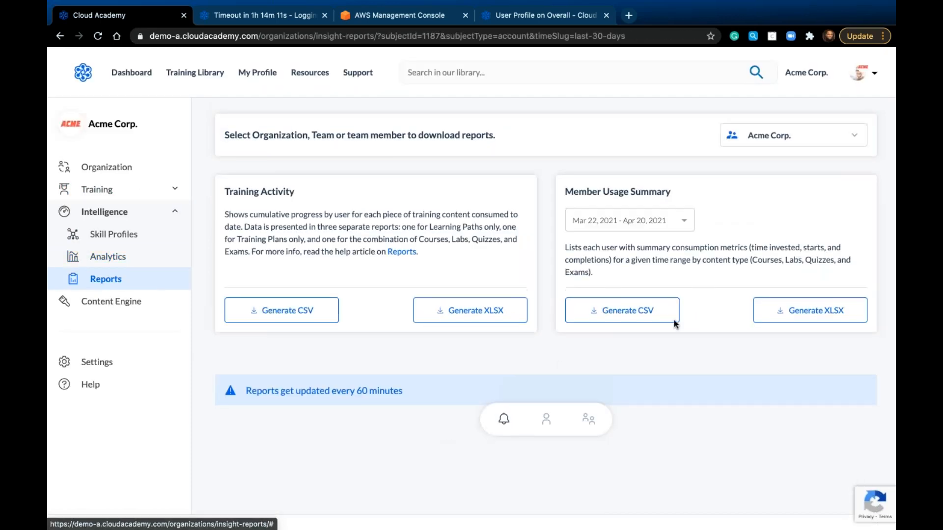
click(671, 222)
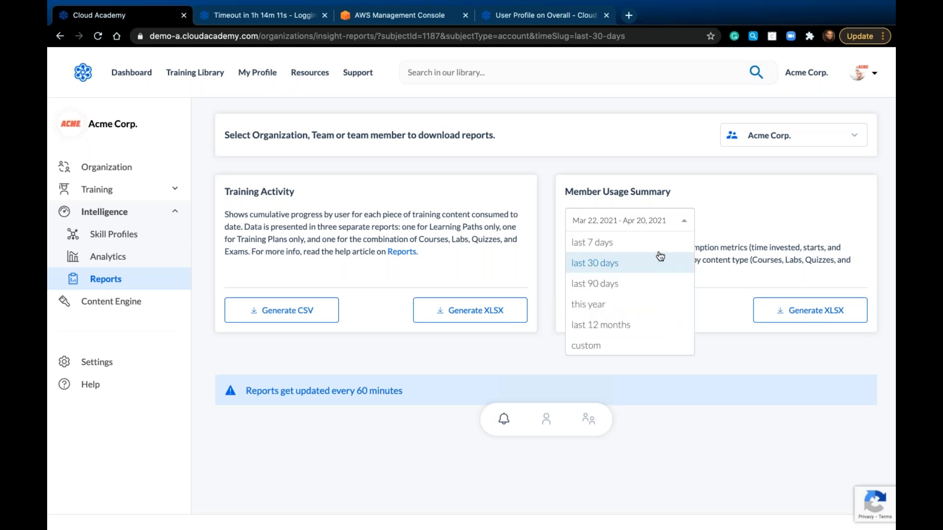
click(735, 220)
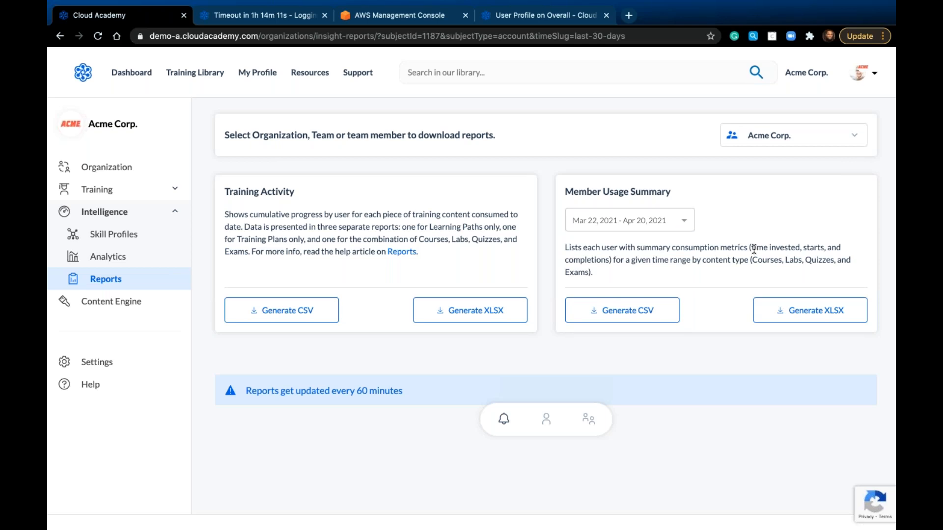
- List the organization's training plans
click(110, 196)
click(119, 236)
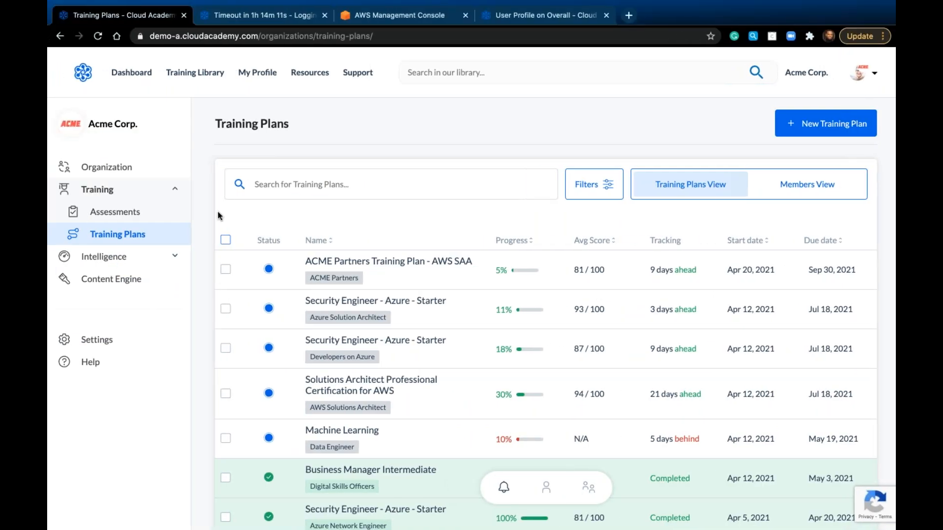
- Open the ACME Partners subteam of Acme Corp. in the organization and examine its managers, members and team activities
click(131, 168)
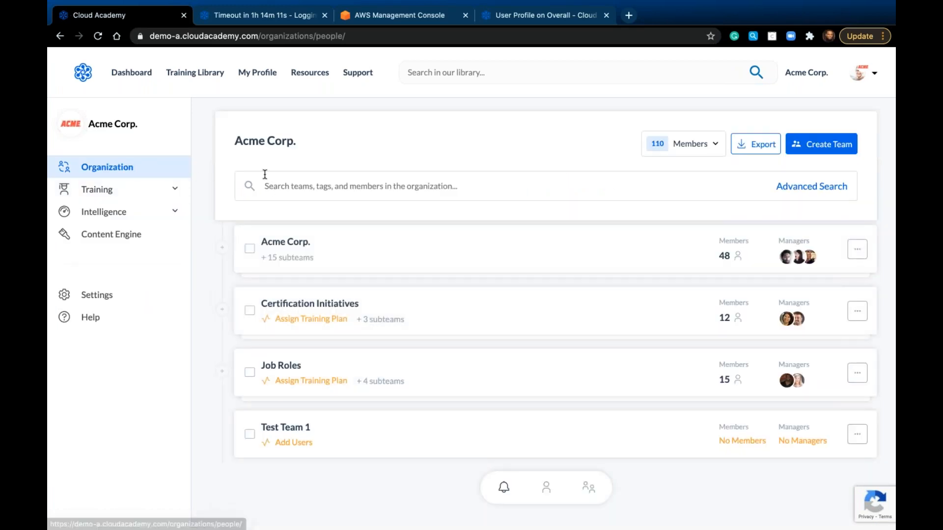
click(304, 261)
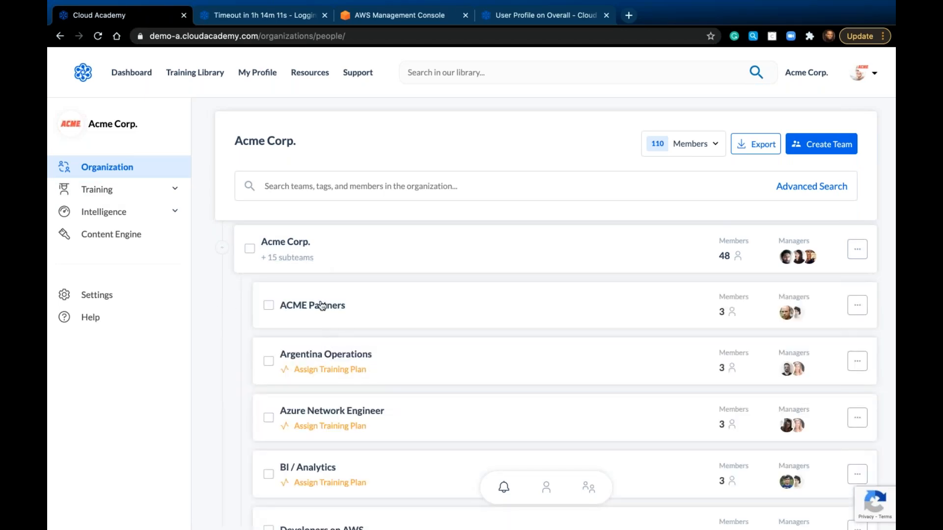
click(322, 304)
scroll(521, 364, down, 4)
scroll(522, 366, down, 6)
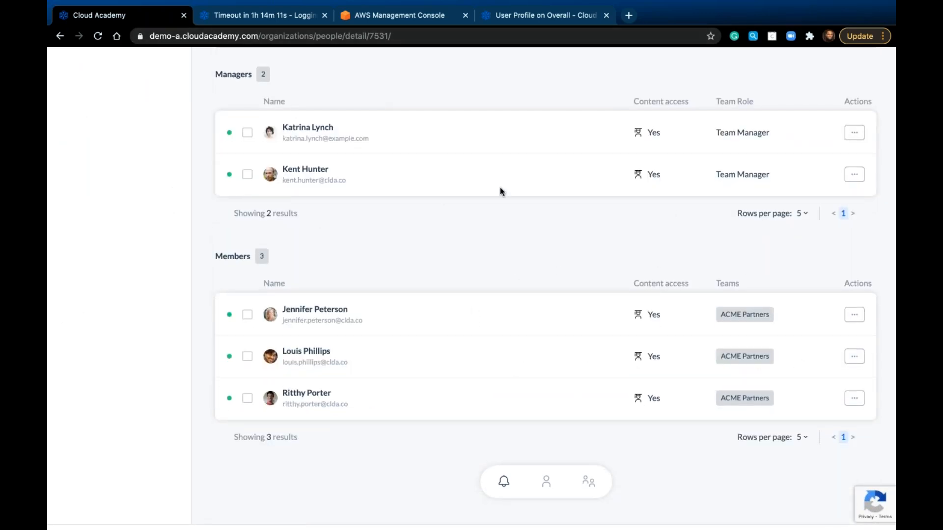
scroll(515, 192, up, 12)
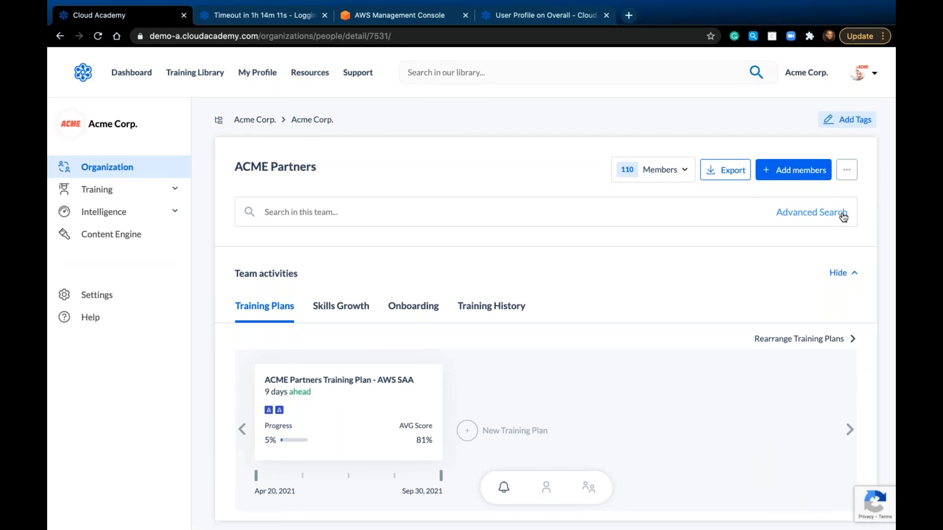
- Open the advanced search for the ACME Partners team and narrow the results to members only
click(843, 217)
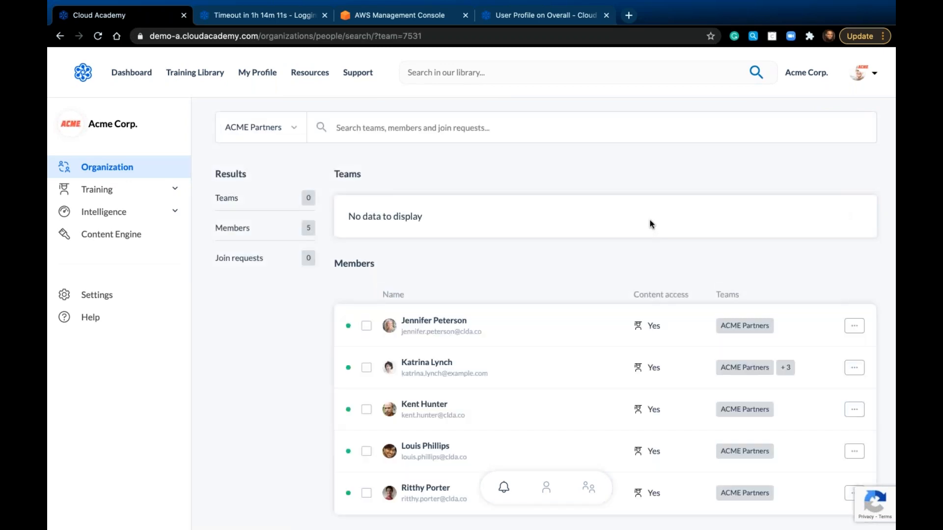
scroll(566, 284, down, 3)
scroll(499, 390, down, 2)
scroll(498, 389, up, 5)
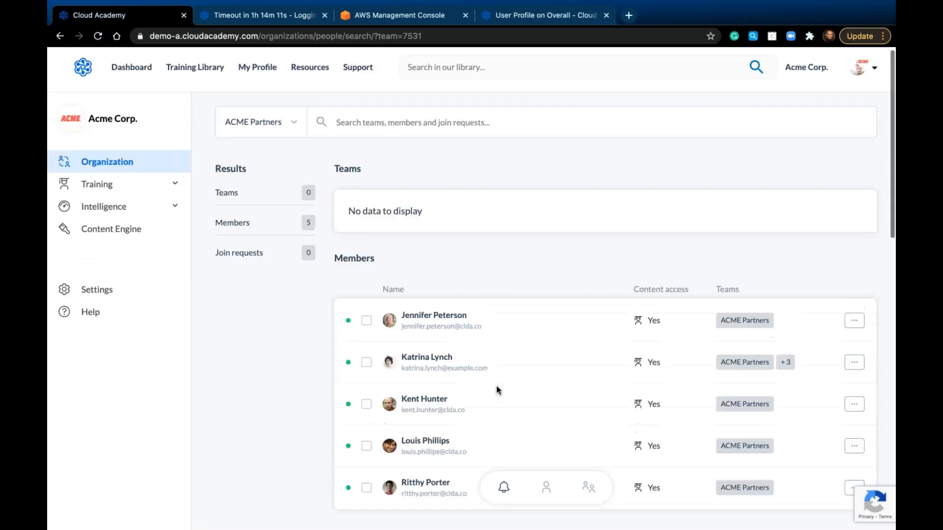
click(244, 230)
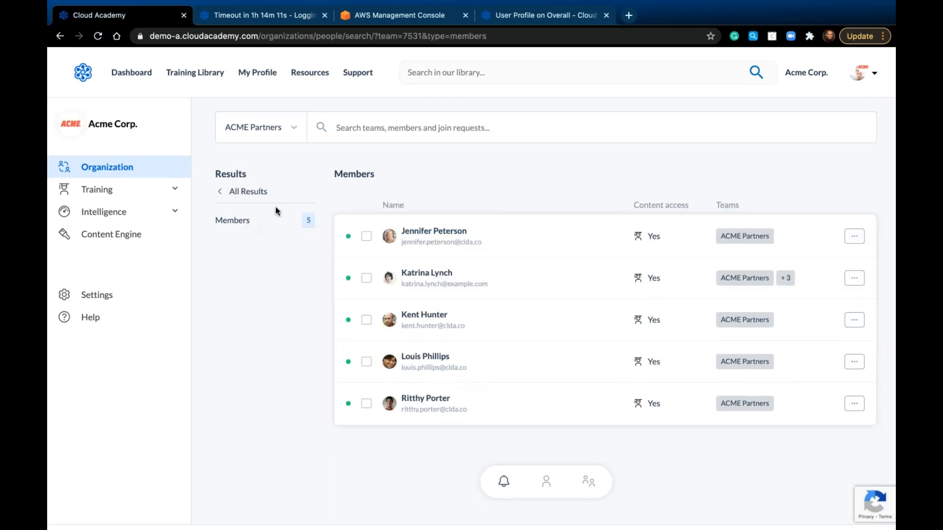
- Open the advanced search for the whole organization and examine the member list with content access and teams
click(147, 171)
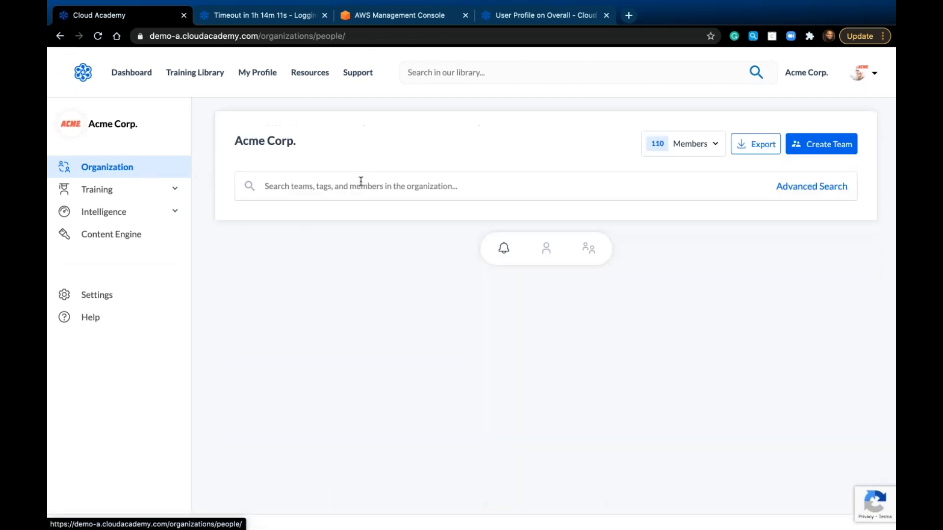
click(821, 187)
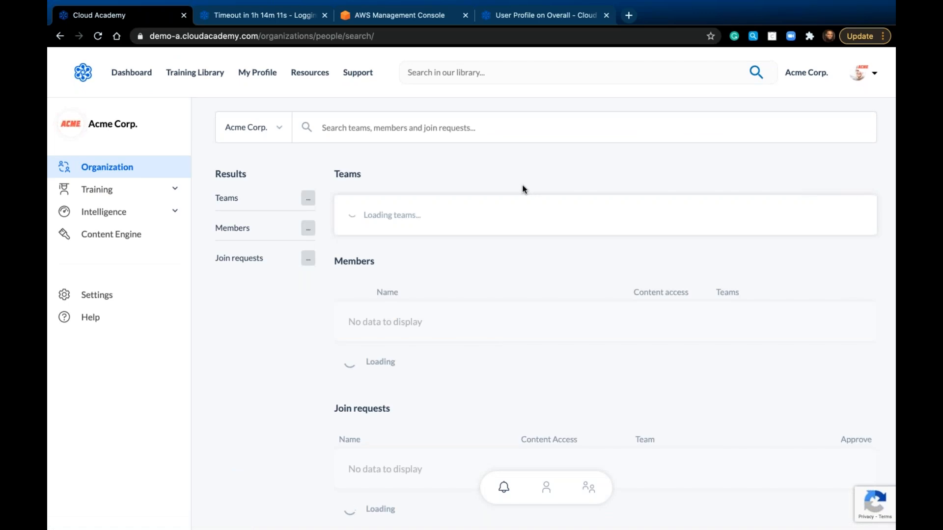
scroll(523, 190, down, 9)
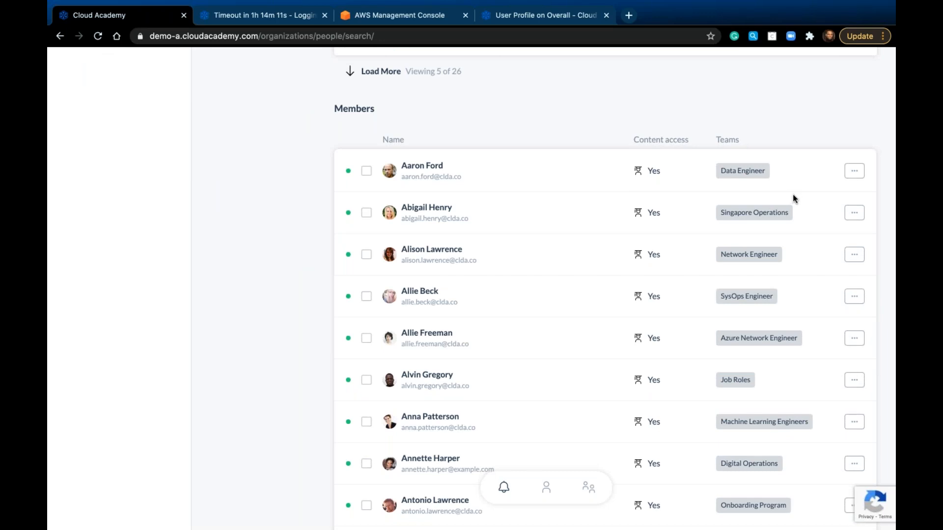
scroll(792, 196, down, 2)
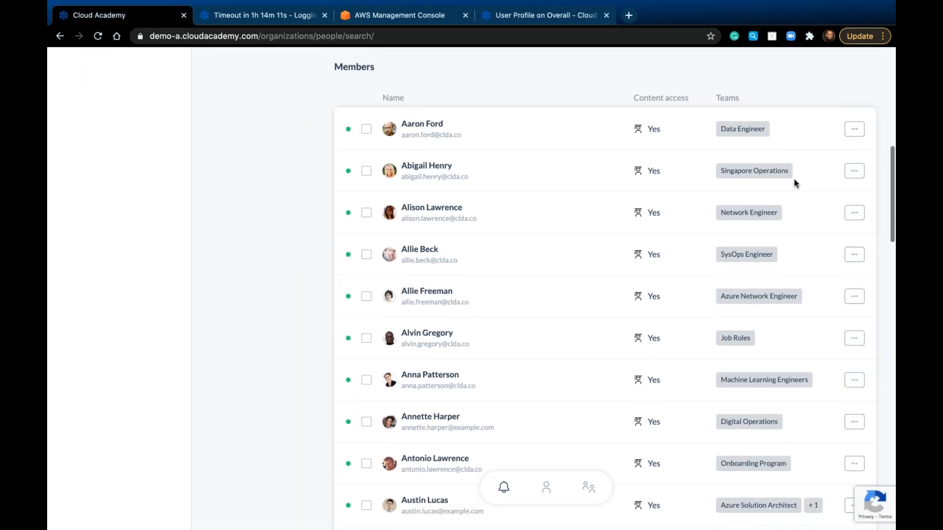
scroll(794, 183, up, 2)
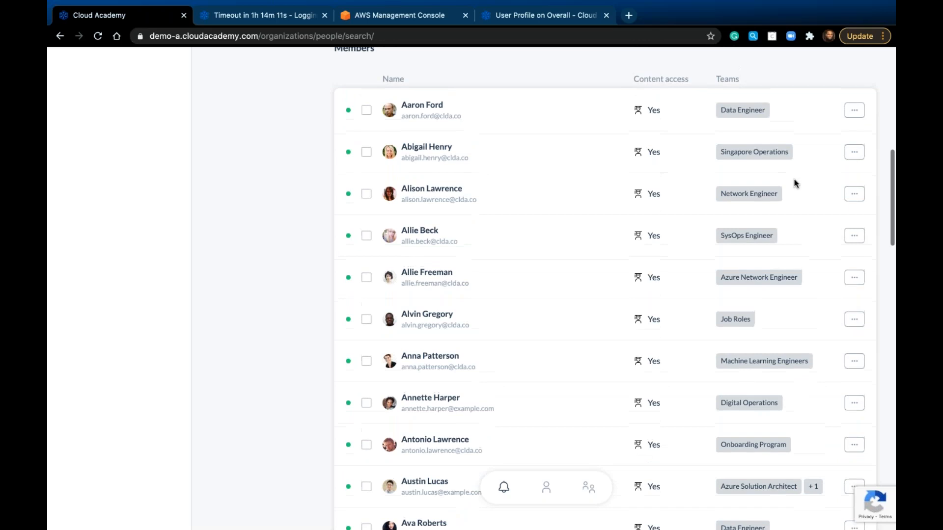
- Start adding the first listed member to another team and examine the available roles and the Acme Corp. subteams
click(857, 110)
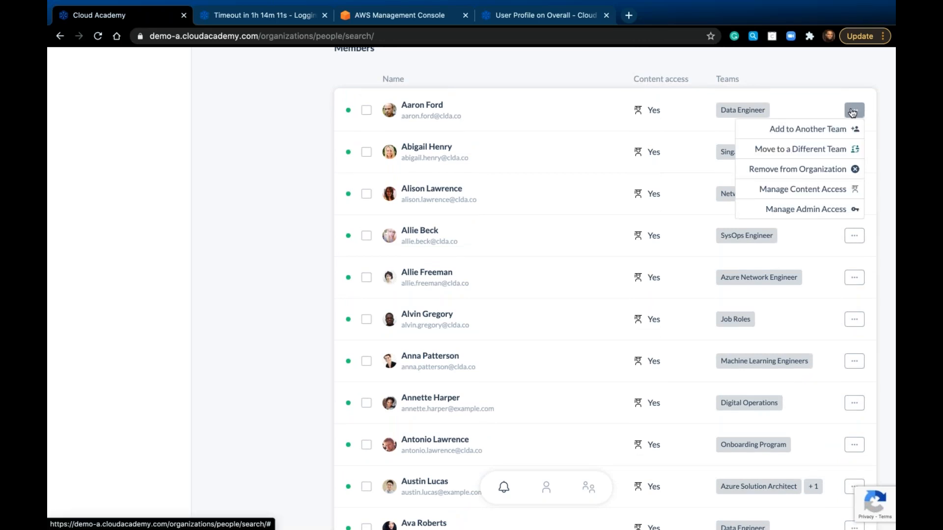
click(814, 135)
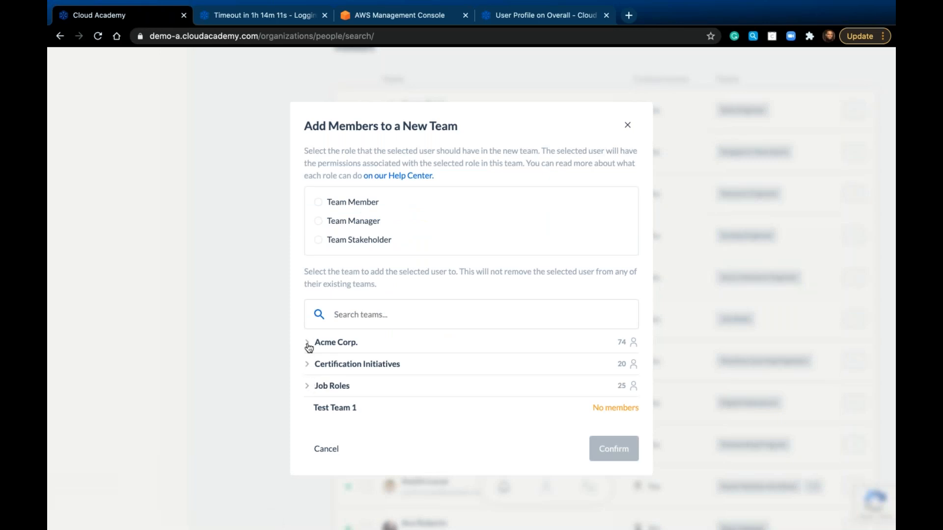
click(308, 344)
scroll(315, 334, down, 1)
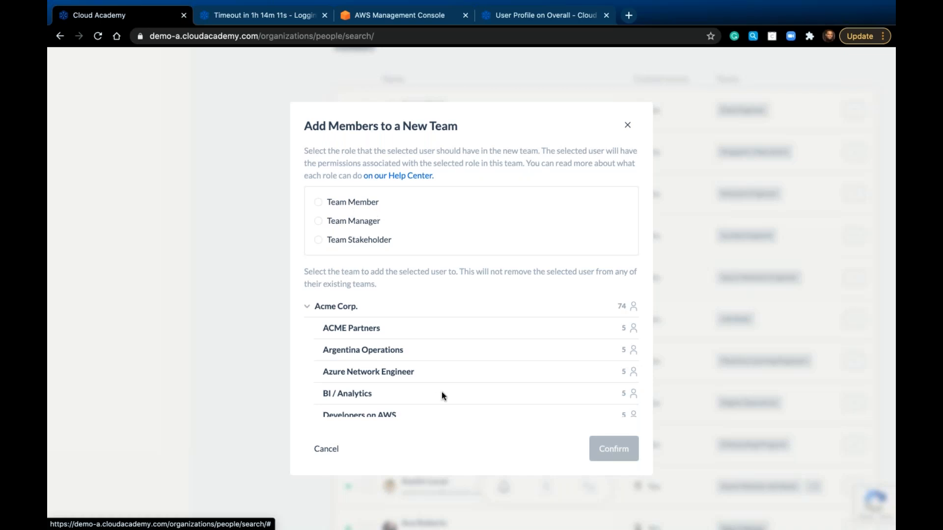
- Switch to the slide presentation, advance to the Settings & Integrations section, and return to the browser
key(ctrl+Left)
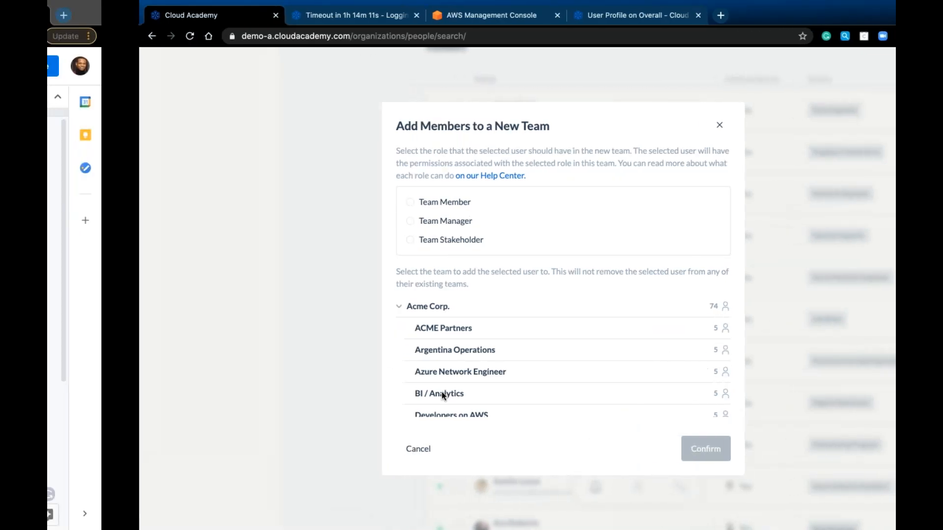
key(ctrl+Right)
key(ctrl+Right)
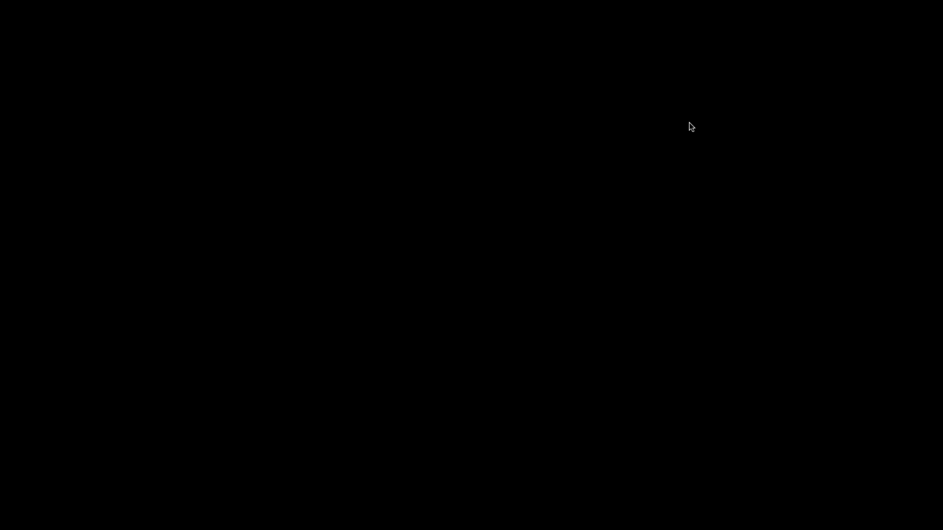
key(ctrl+Left)
key(Right)
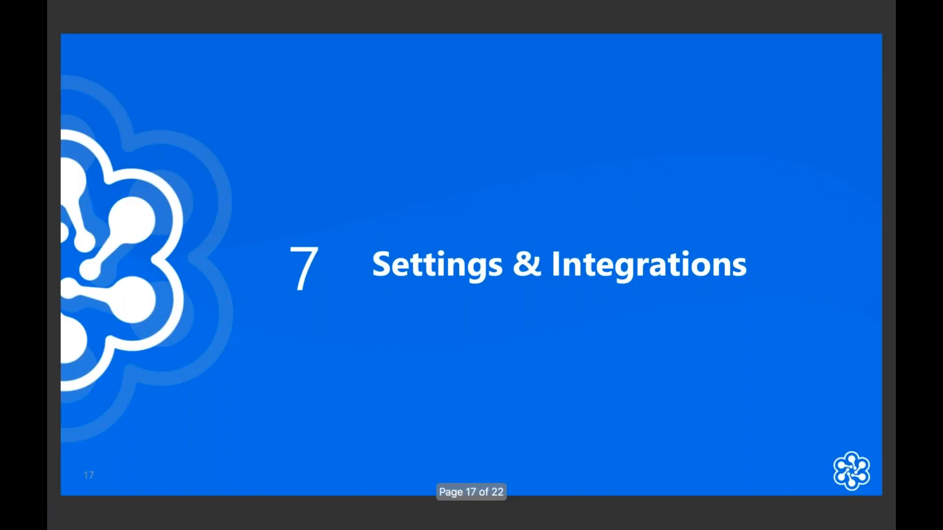
key(Right)
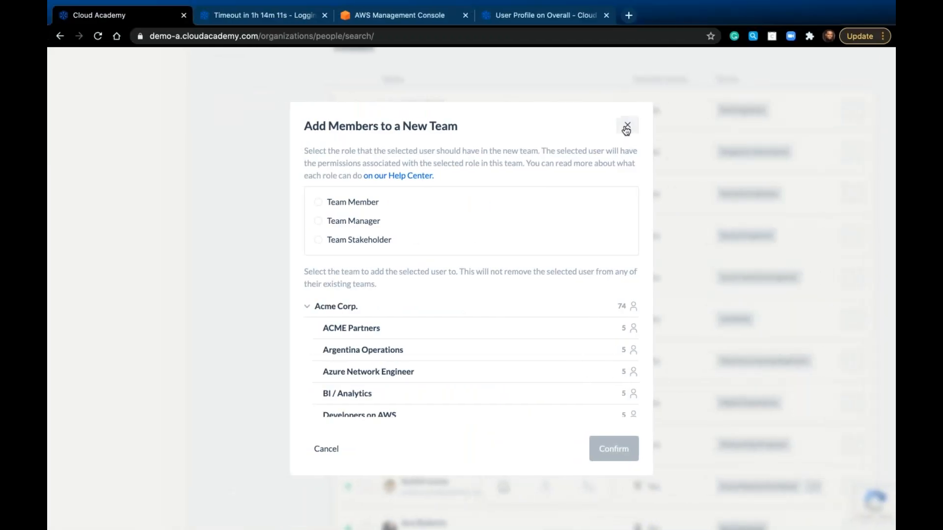
- Close the Add Members to a New Team dialog and examine the default invitation message in the company details settings
click(628, 125)
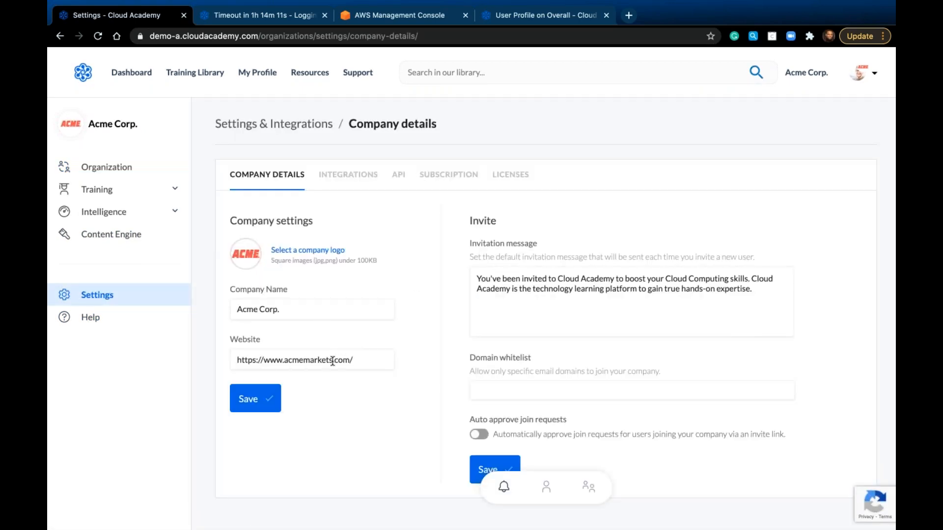
click(763, 328)
key(ctrl+a)
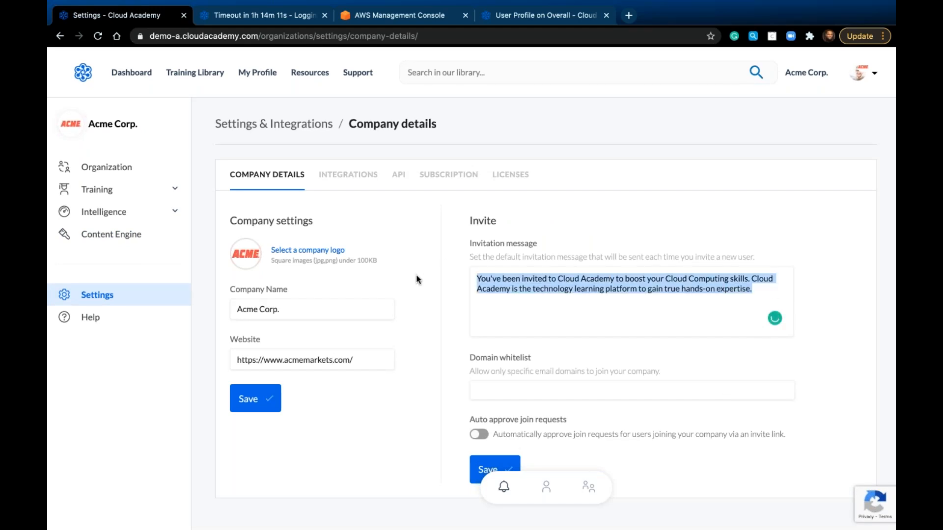
click(659, 329)
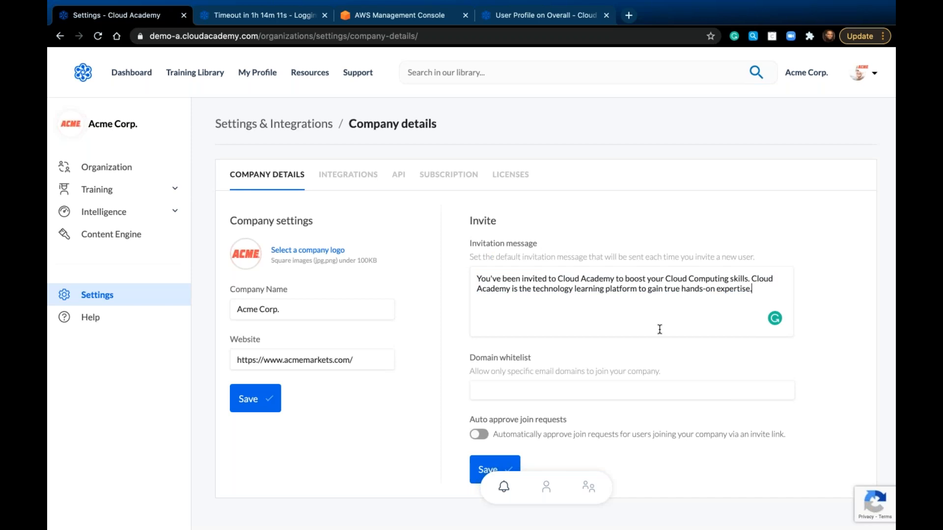
- Examine the organization's integrations, API, subscription and licenses settings one after another
click(351, 184)
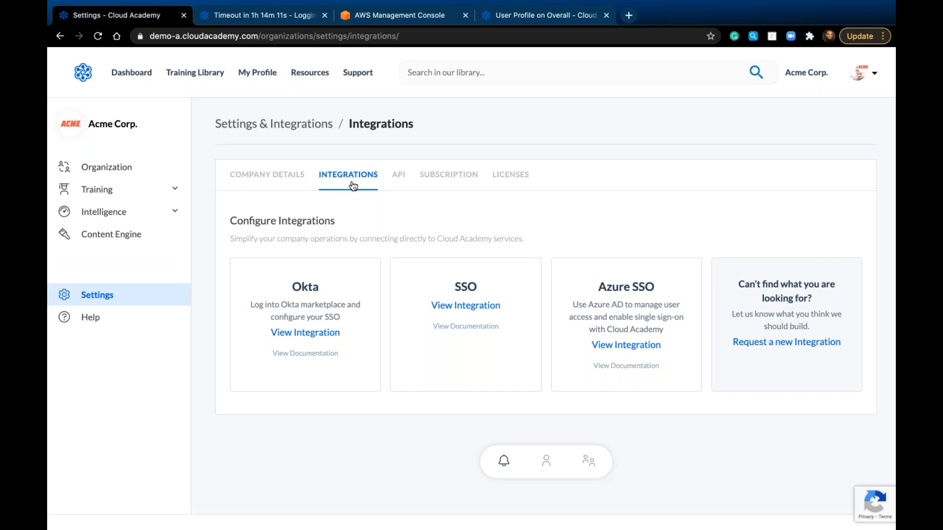
click(399, 175)
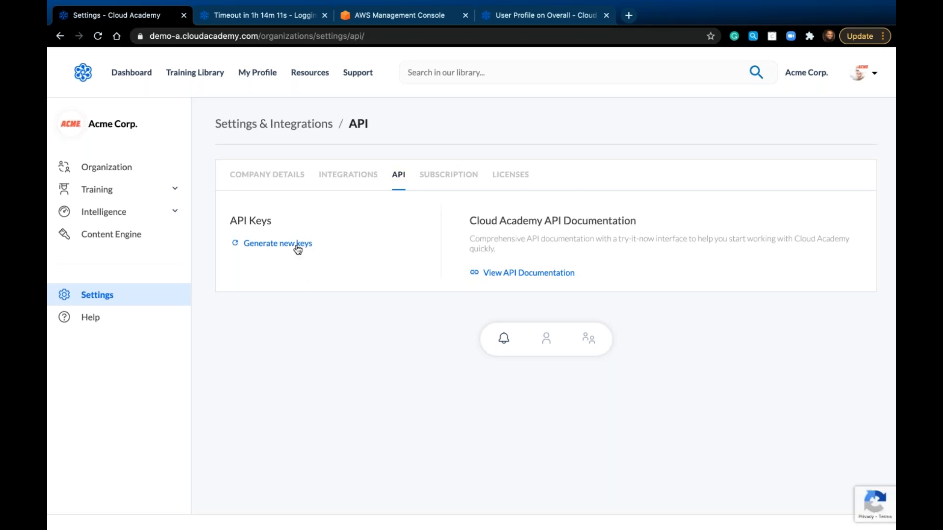
click(472, 176)
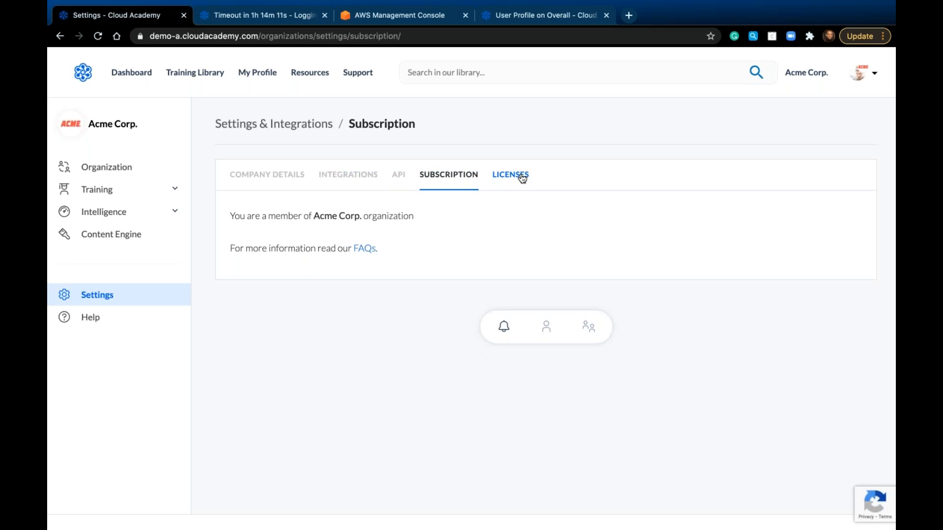
click(522, 178)
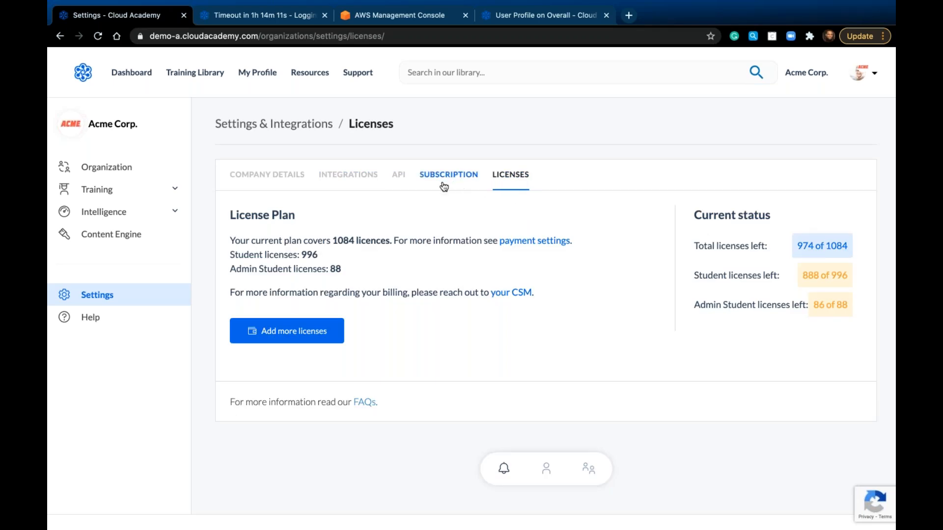
- Open the Content Engine for the organization
click(115, 233)
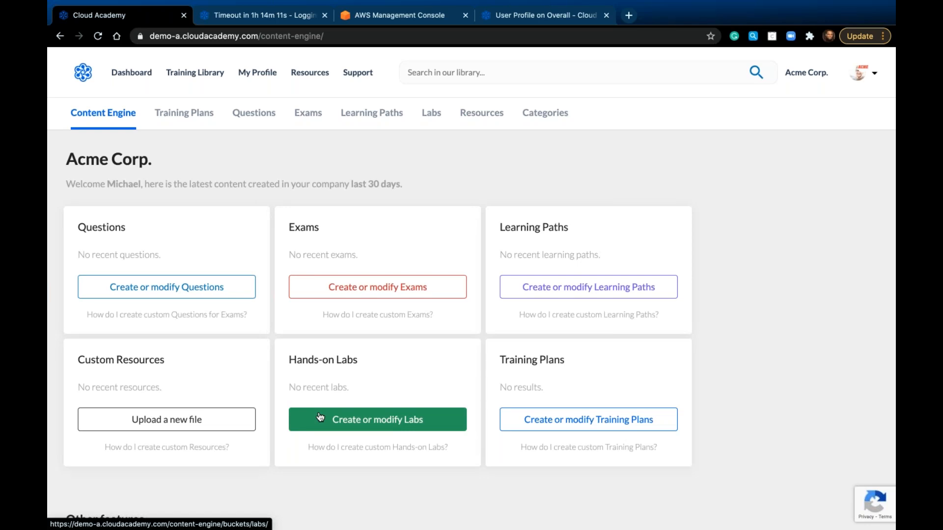
- Start a new learning path in the Content Engine and set it to clone an existing one
click(573, 297)
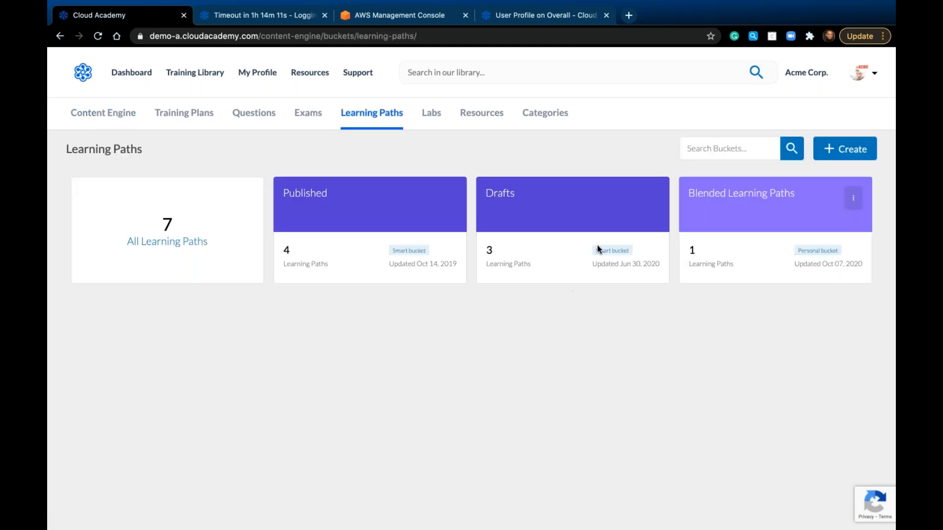
click(851, 153)
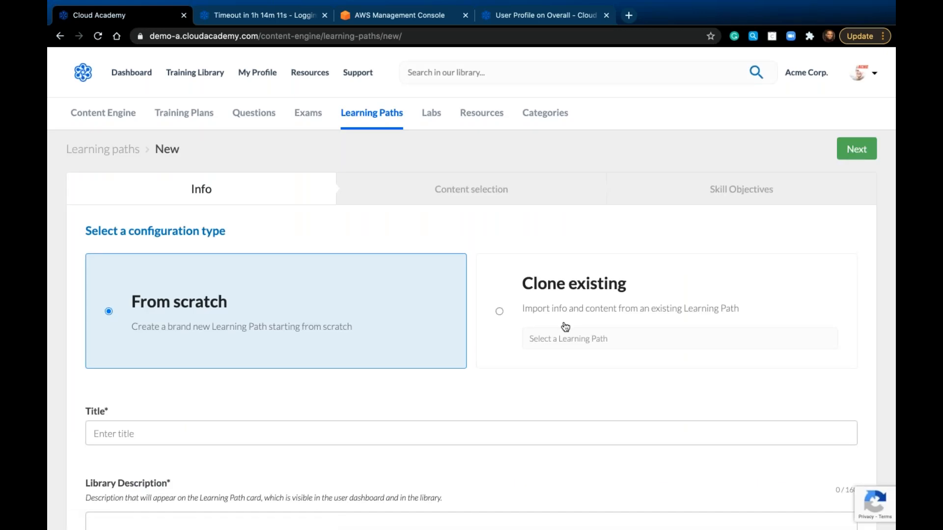
scroll(565, 327, down, 3)
click(499, 189)
click(606, 216)
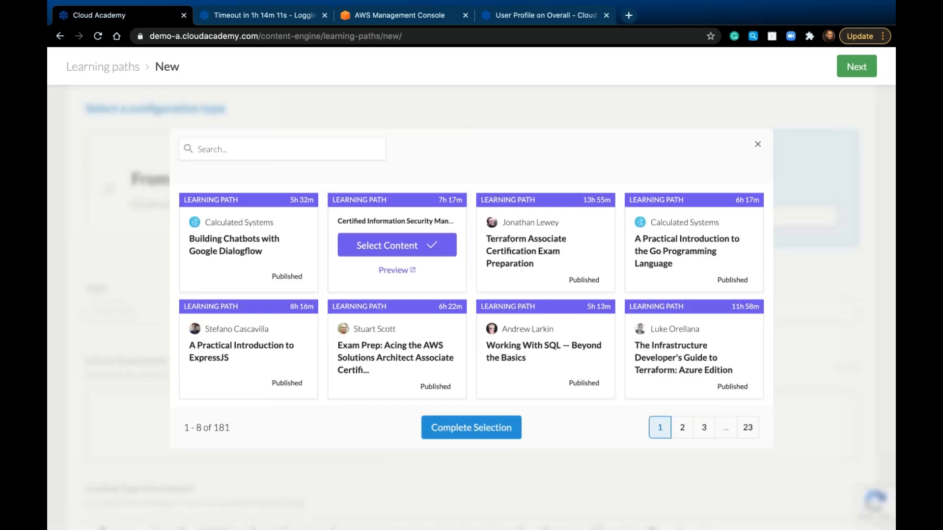
- Search for "aws saa" and choose AWS Solutions Architect – Associate (SAA-C02) Certification Preparation for AWS as the learning path to clone
click(236, 146)
text(aws saa)
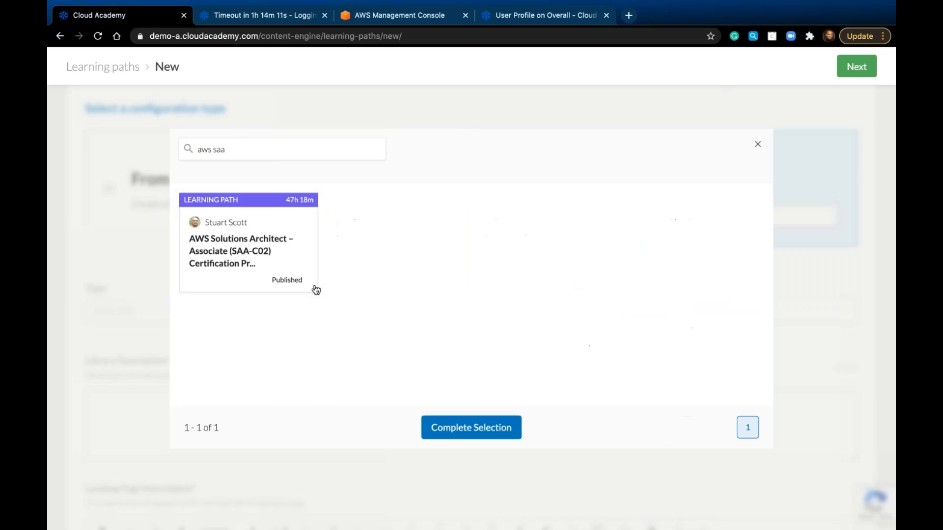
click(234, 251)
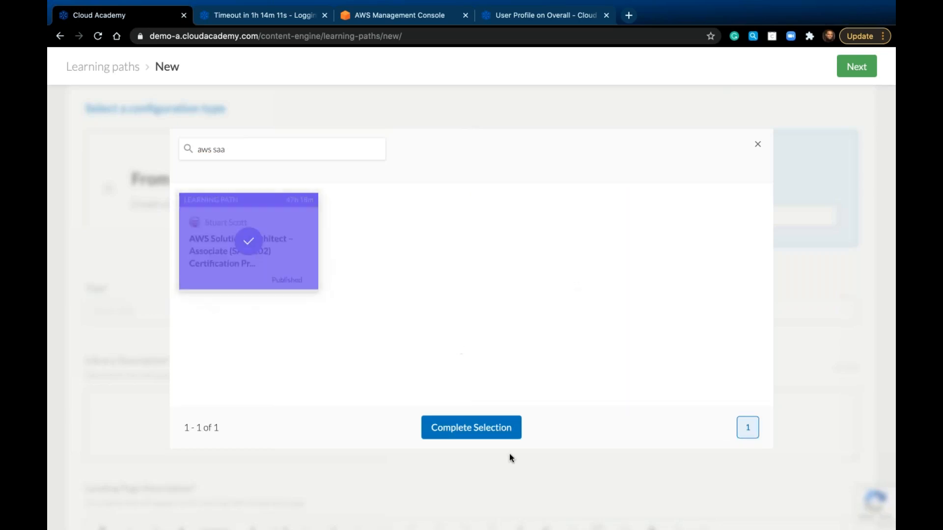
click(471, 428)
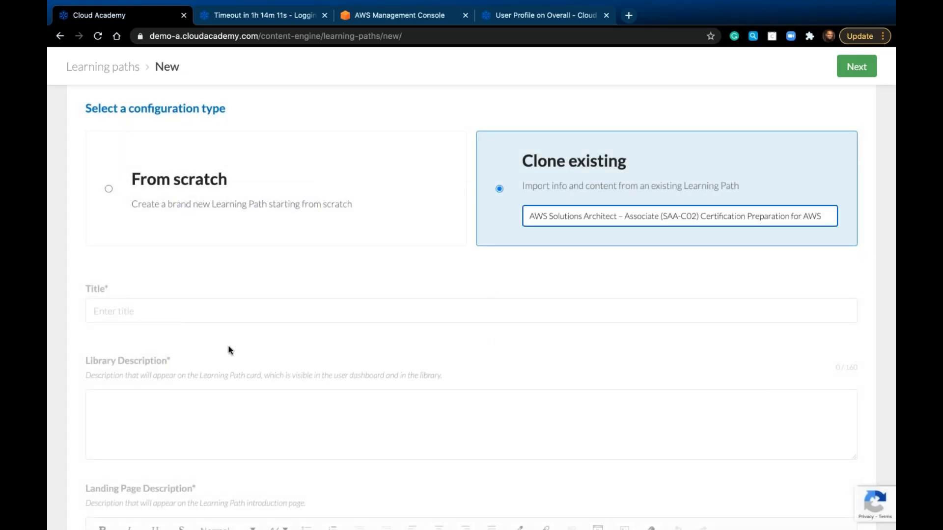
- Review the cloned title and descriptions, and continue the new learning path to content selection
scroll(231, 174, down, 5)
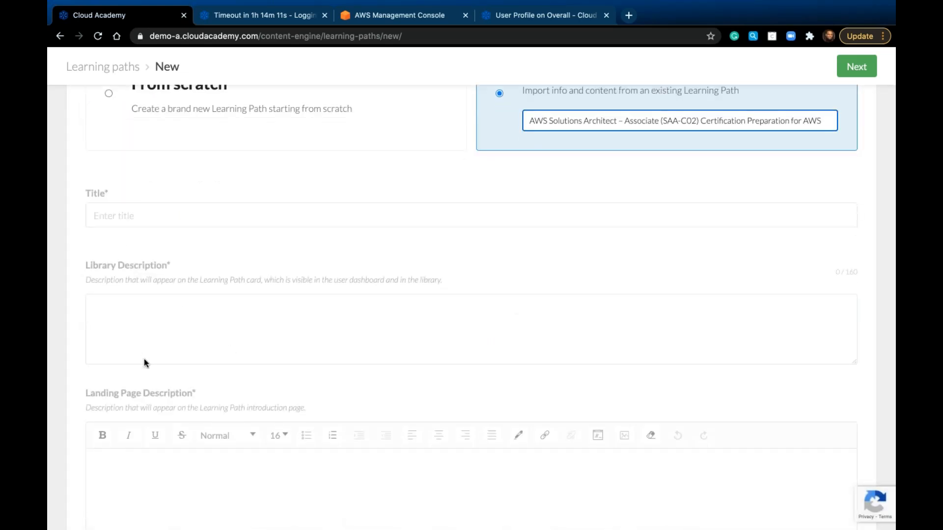
scroll(146, 322, down, 3)
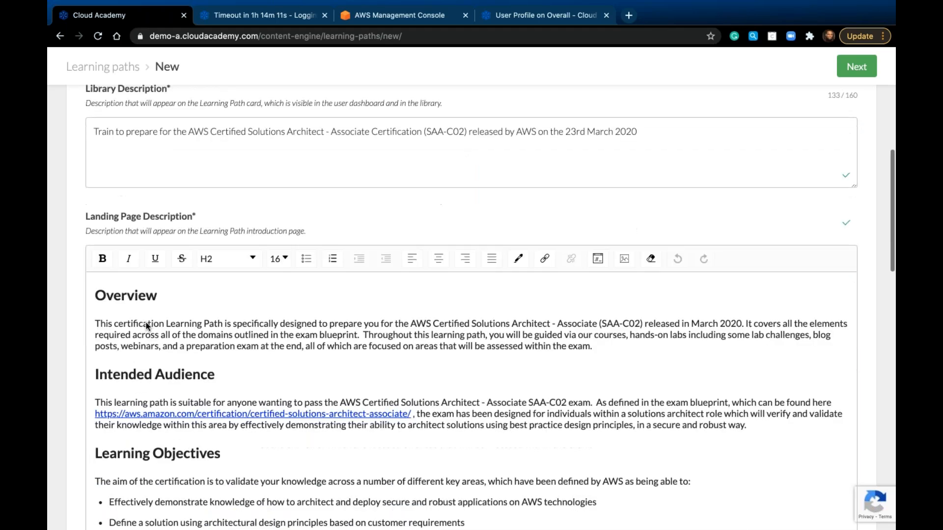
scroll(505, 396, up, 12)
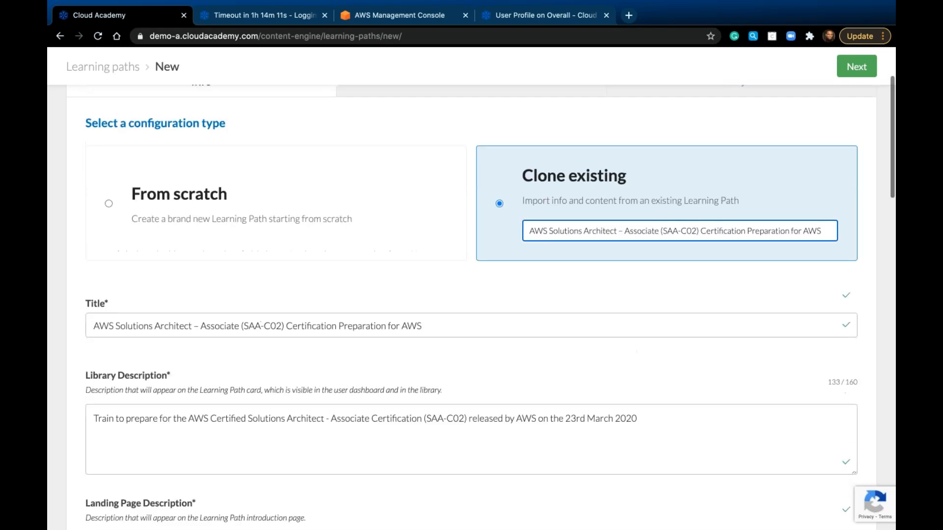
click(827, 340)
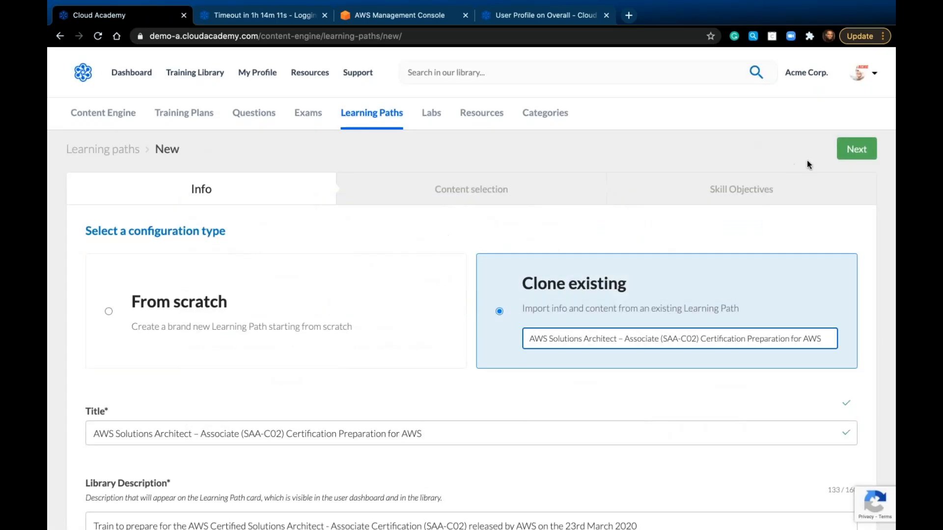
click(845, 154)
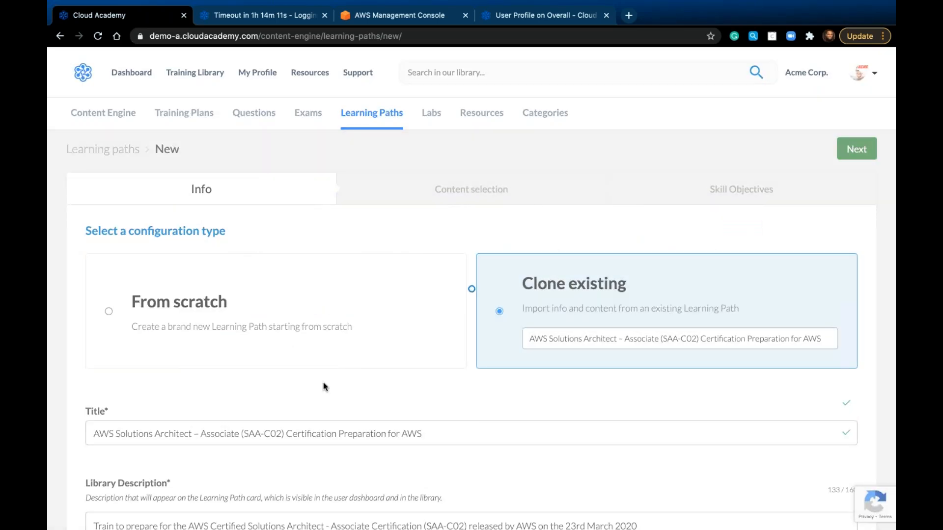
- Remove the associate introduction, Storage, Introduction to Amazon S3, and Introduction to Amazon EBS and EC2 Instance Storage courses from the learning path
scroll(323, 382, down, 5)
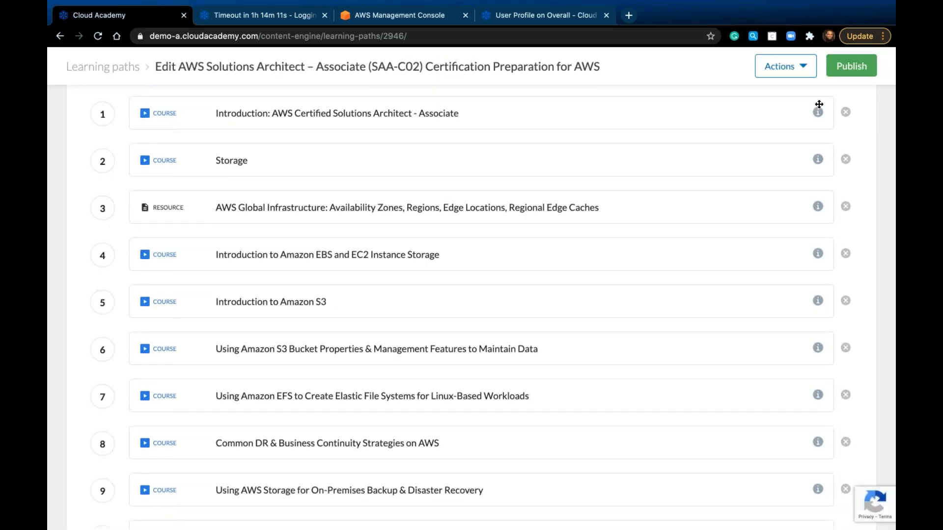
click(846, 112)
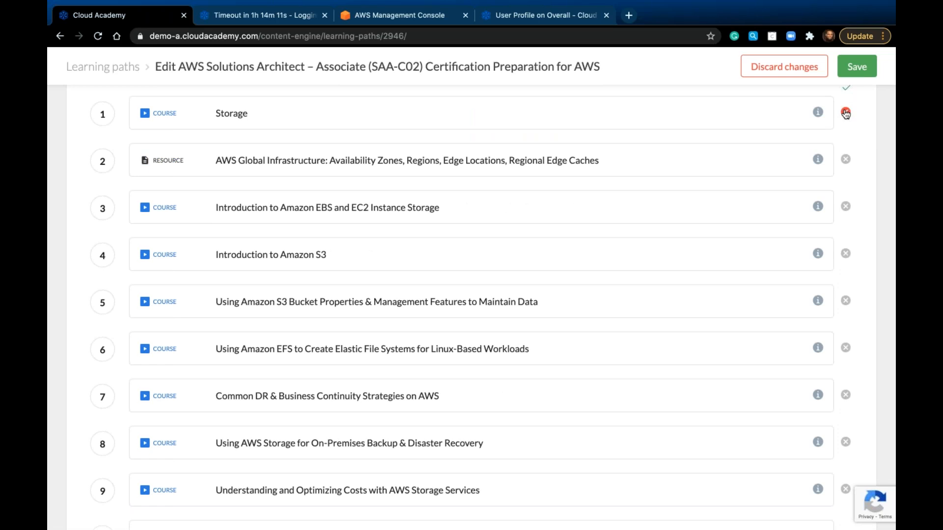
click(846, 113)
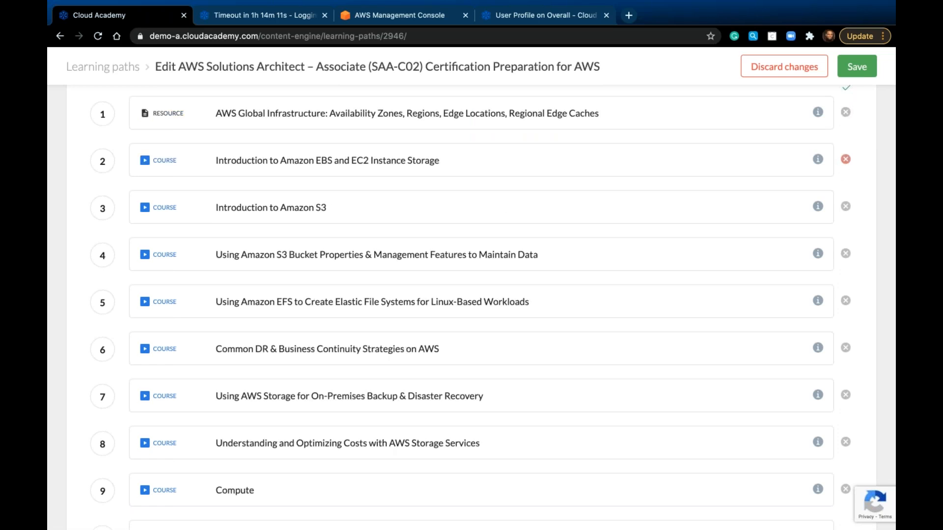
click(845, 206)
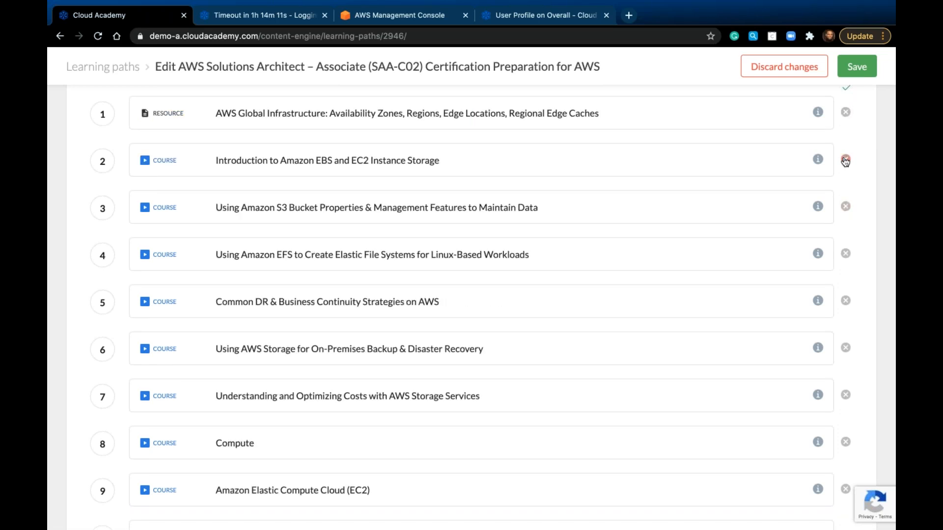
click(846, 159)
- Start adding steps at the end of the learning path and search the hands-on labs for "lam"
scroll(425, 191, down, 20)
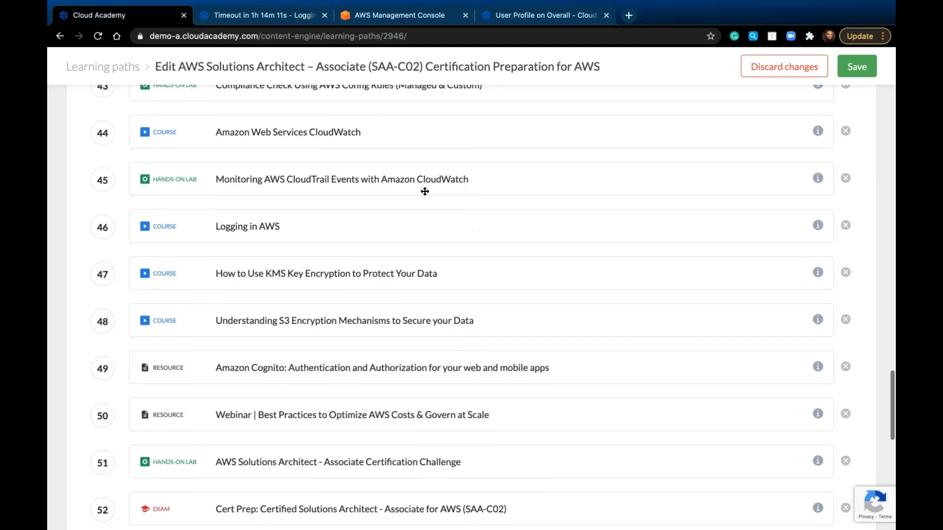
scroll(472, 265, up, 6)
click(164, 269)
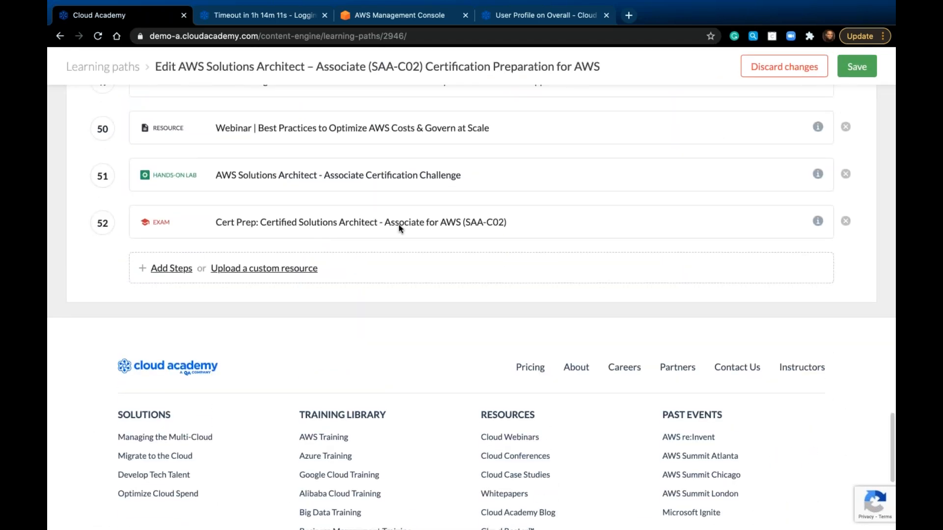
click(315, 142)
text(l)
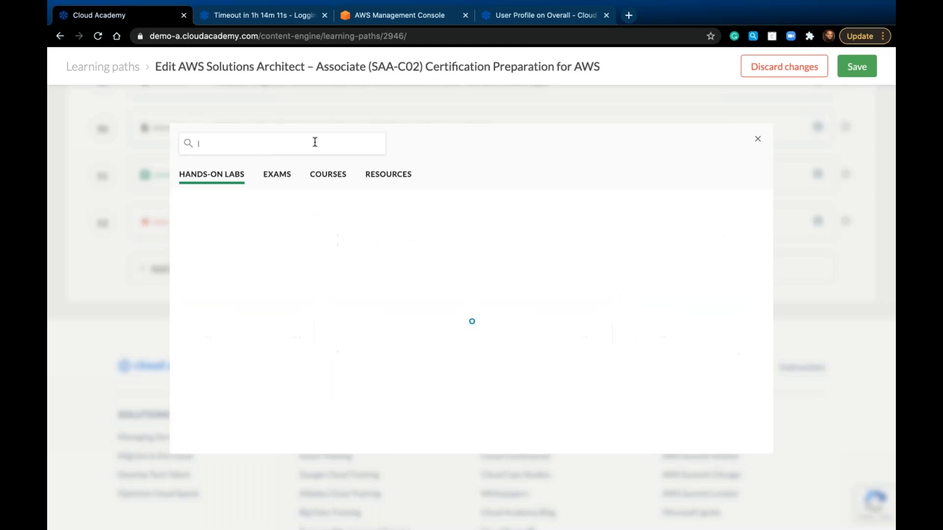
text(am)
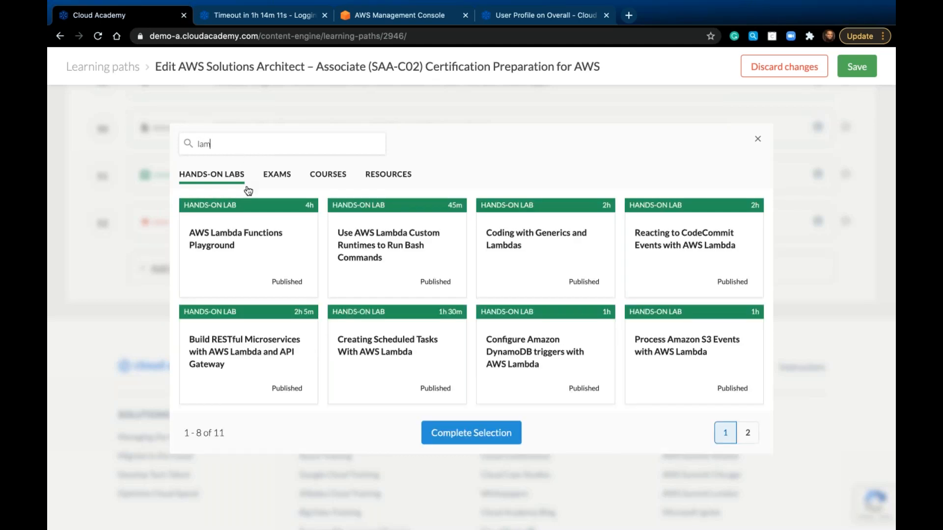
- Add the labs AWS Lambda Functions Playground, Use AWS Lambda Custom Runtimes to Run Bash Commands, and Coding with Generics and Lambdas
mouse_move(262, 281)
click(252, 260)
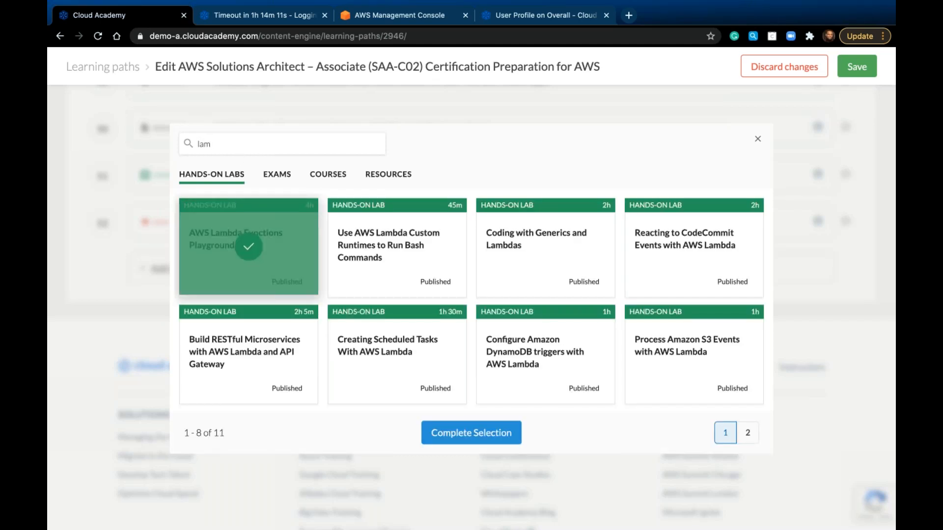
click(389, 257)
click(550, 257)
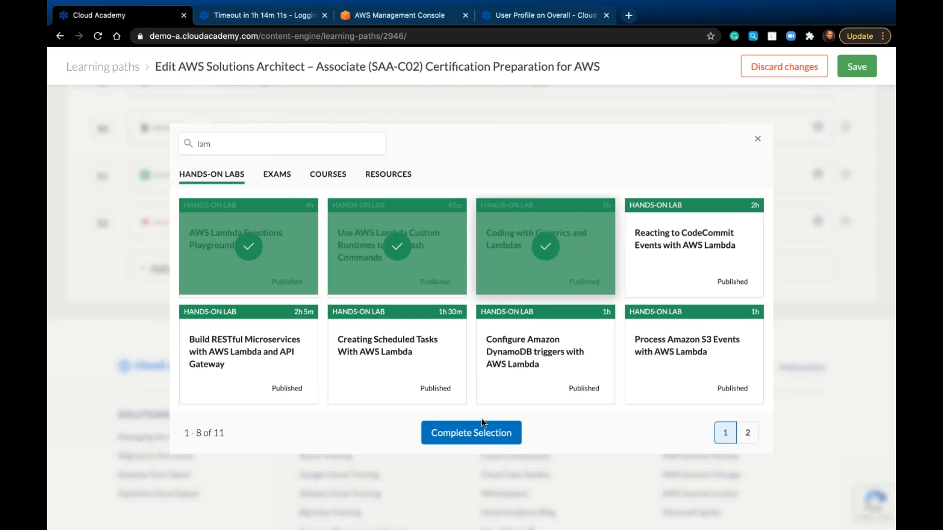
click(496, 434)
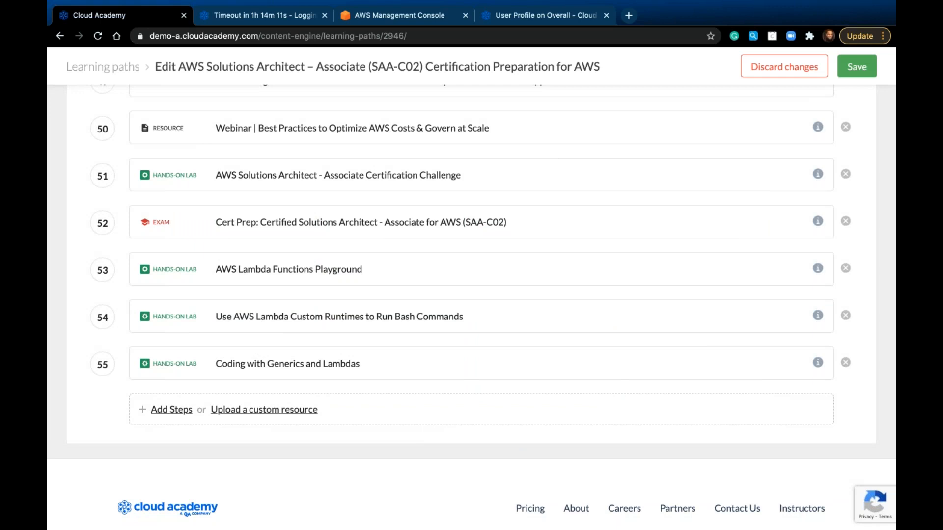
- Save the learning path's content changes and examine its skill objectives
click(858, 68)
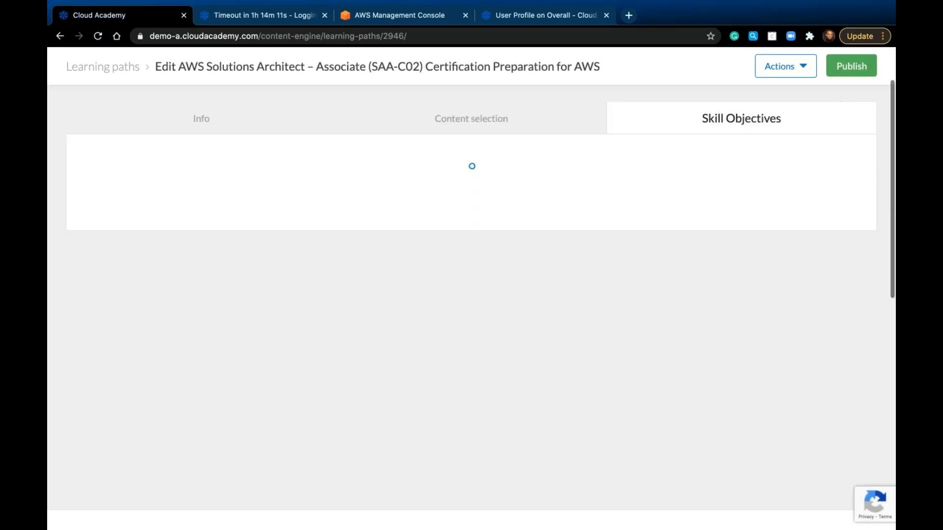
scroll(747, 192, up, 3)
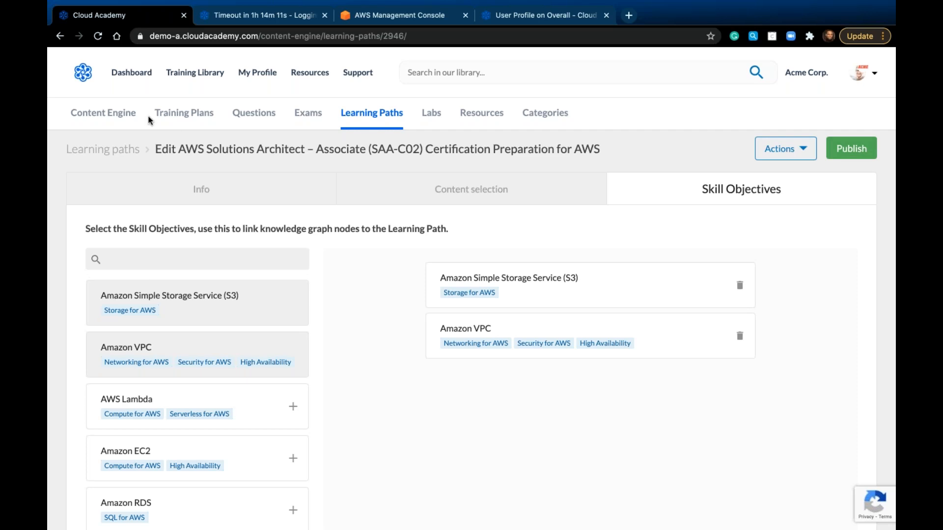
- Leave the learning path editor and return to the training dashboard
click(134, 82)
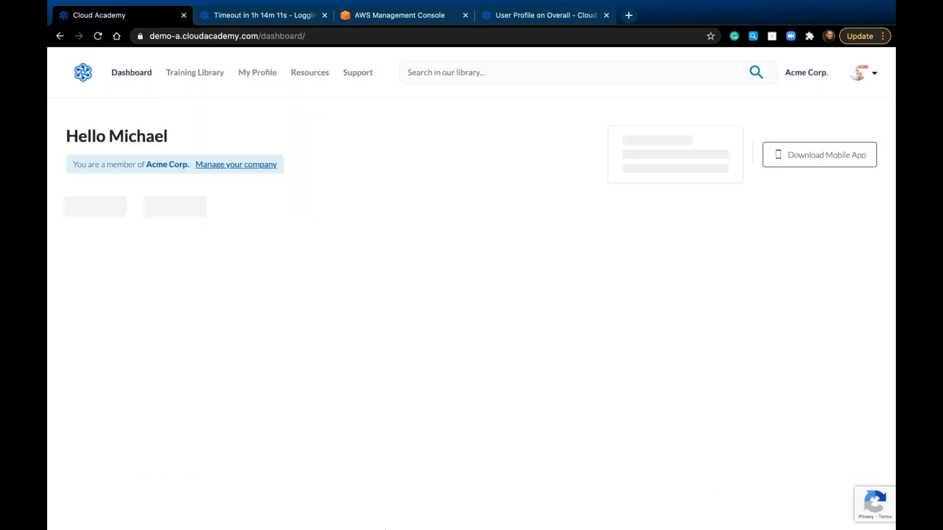